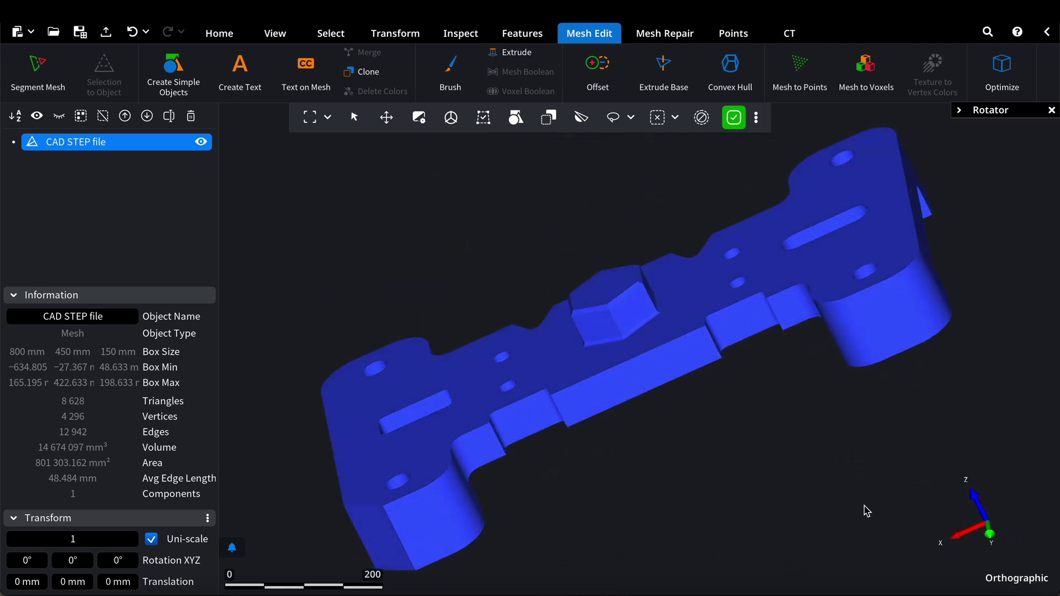
- Display the bounding box with dimensions for the CAD STEP file mesh
{"action": "key", "text": "Escape"}
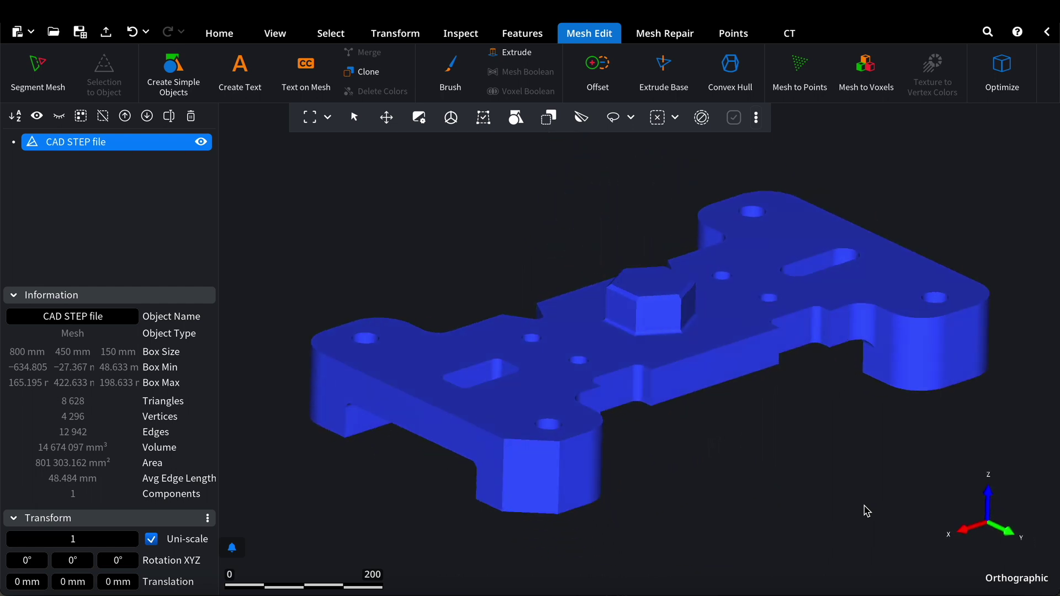
{"action": "right_click", "coordinate": [111, 143]}
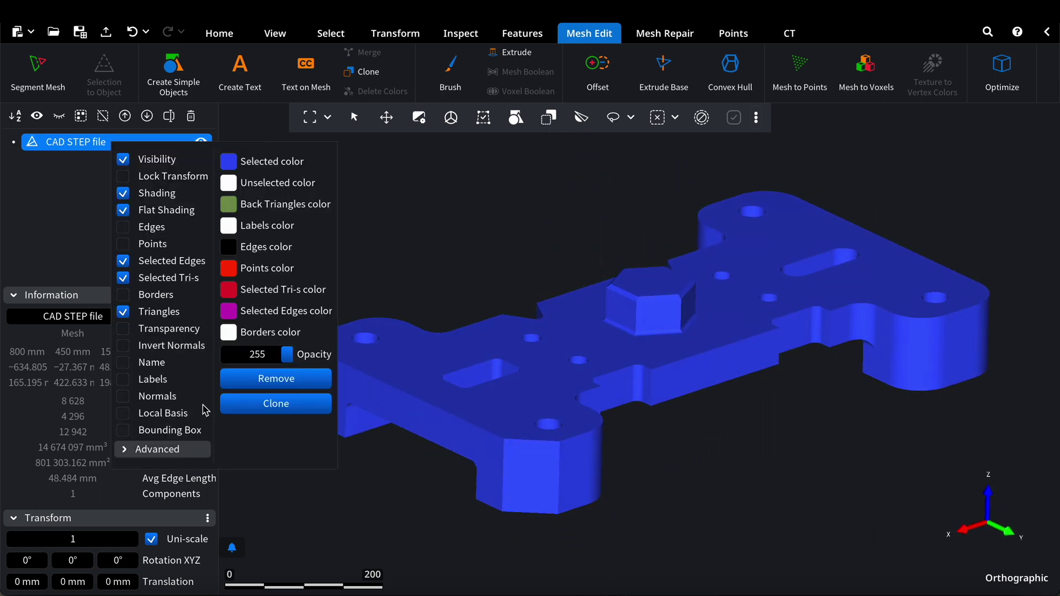
{"action": "left_click", "coordinate": [188, 433]}
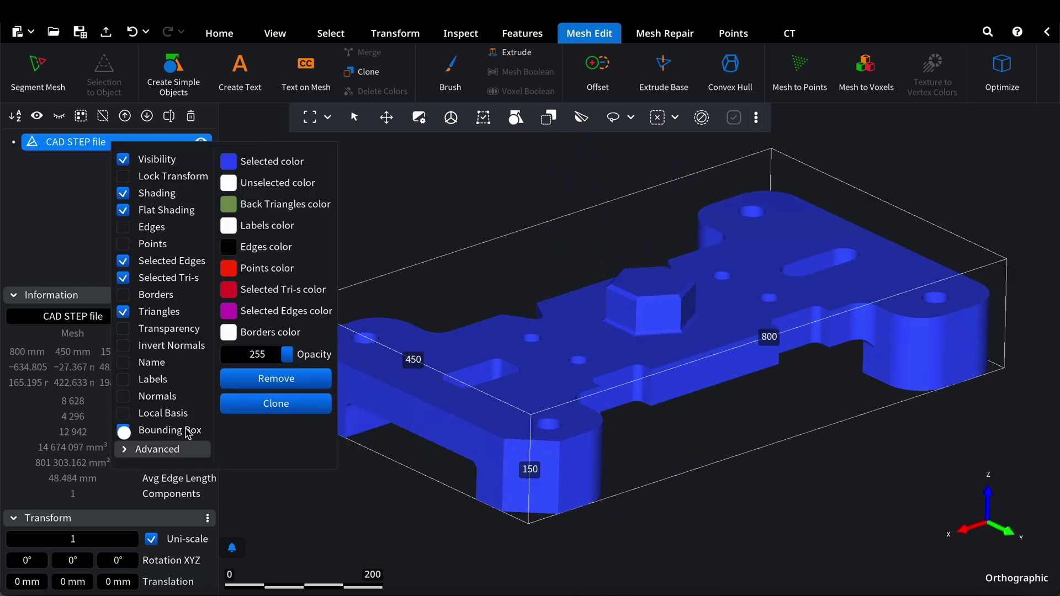
{"action": "left_click", "coordinate": [584, 313]}
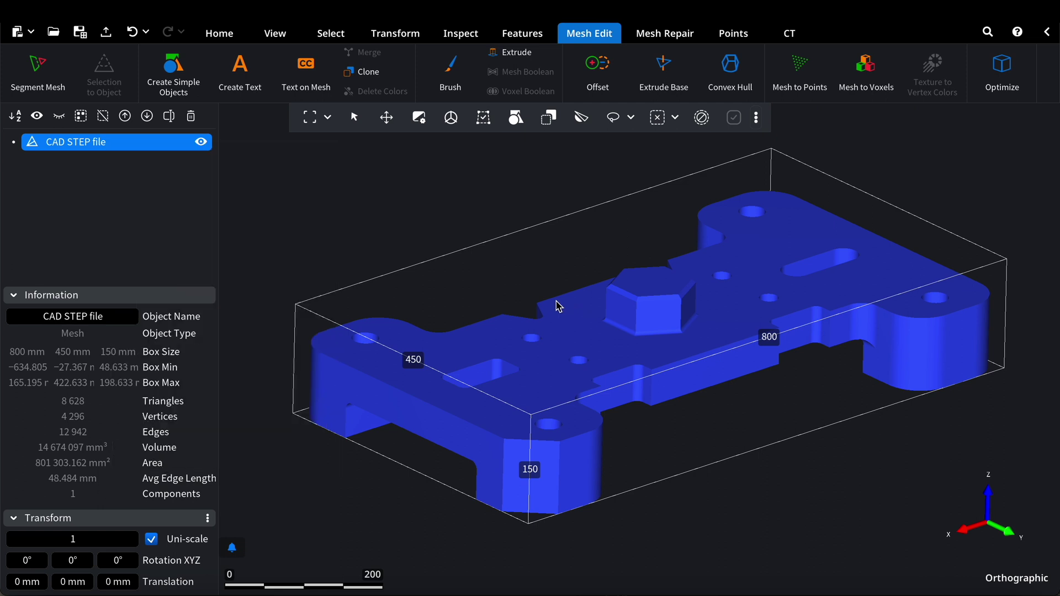
{"action": "scroll", "coordinate": [559, 306], "scroll_direction": "down", "scroll_amount": 2}
{"action": "scroll", "coordinate": [556, 301], "scroll_direction": "right", "scroll_amount": 2}
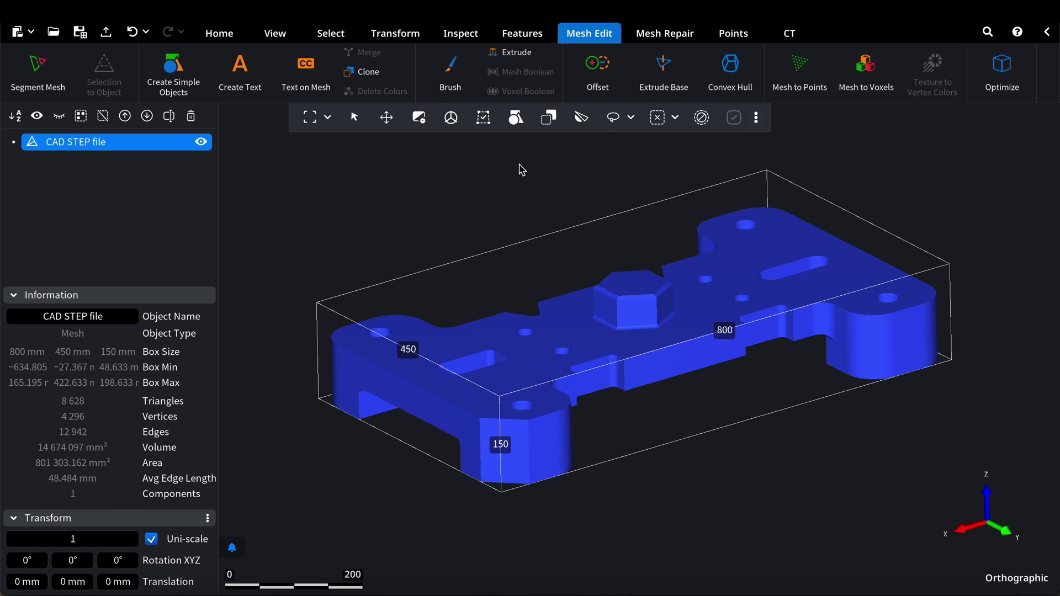
- Set up a new cube sized 800 × 450 × 150 mm with its preview shown
{"action": "left_click", "coordinate": [173, 74]}
{"action": "scroll", "coordinate": [579, 268], "scroll_direction": "down", "scroll_amount": 3}
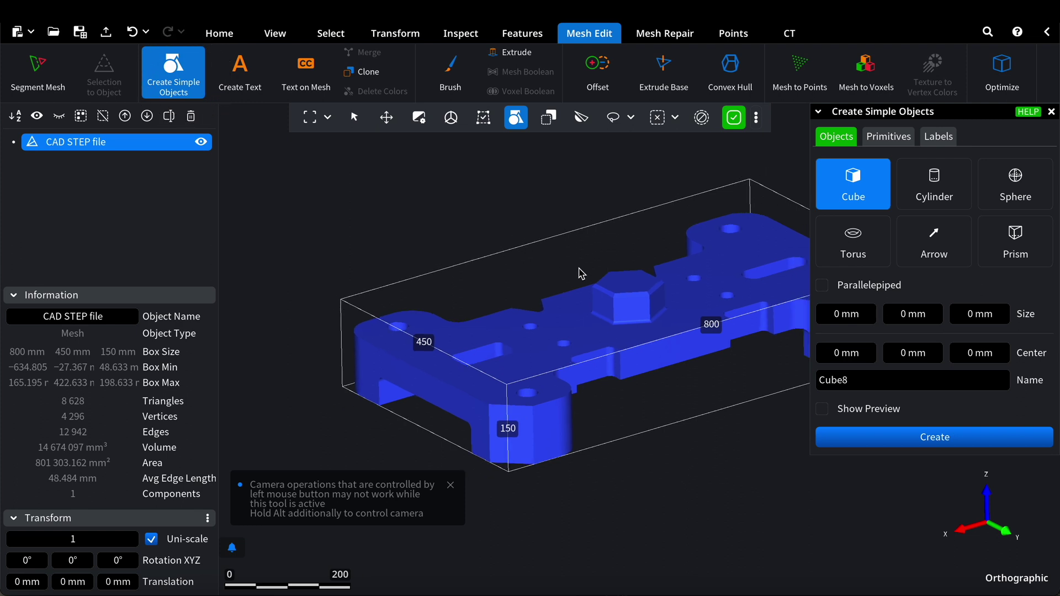
{"action": "right_click_drag", "start_coordinate": [579, 268], "coordinate": [504, 273]}
{"action": "middle_click_drag", "start_coordinate": [461, 427], "coordinate": [488, 415]}
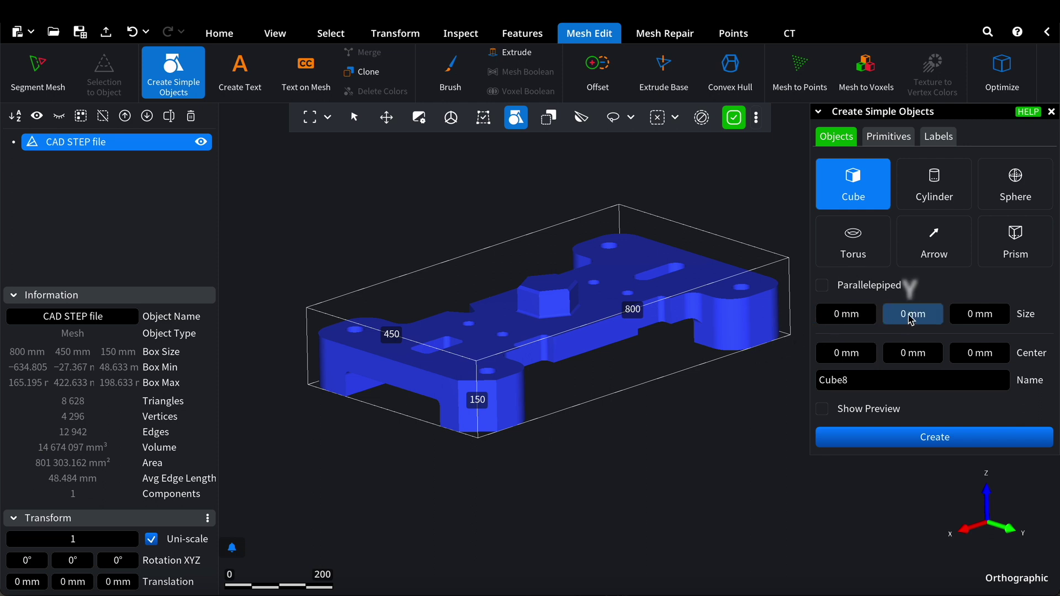
{"action": "left_click", "coordinate": [843, 316]}
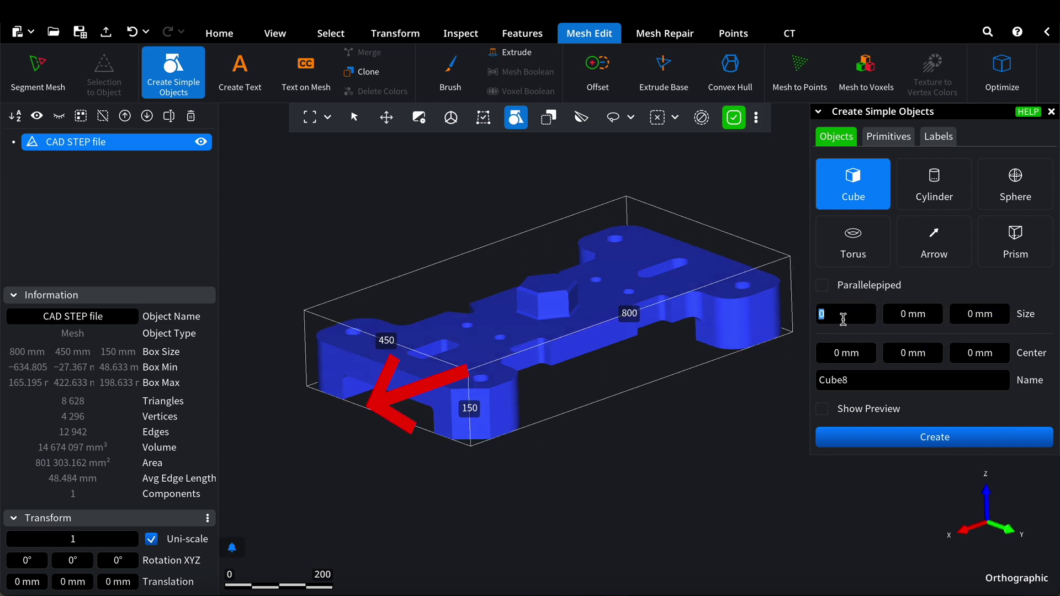
{"action": "left_click", "coordinate": [916, 318]}
{"action": "left_click", "coordinate": [971, 314]}
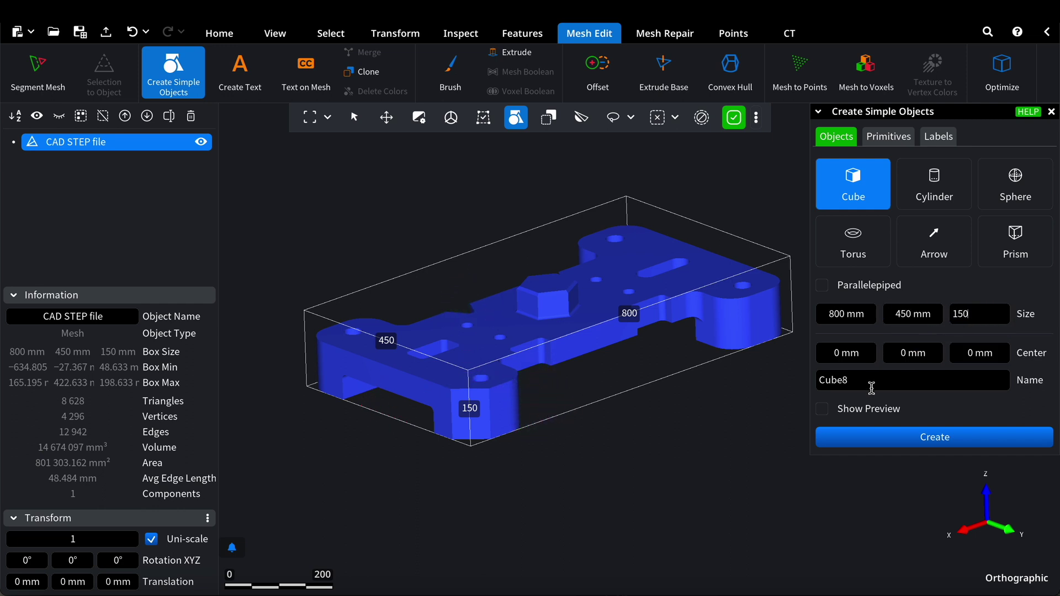
{"action": "left_click", "coordinate": [857, 415]}
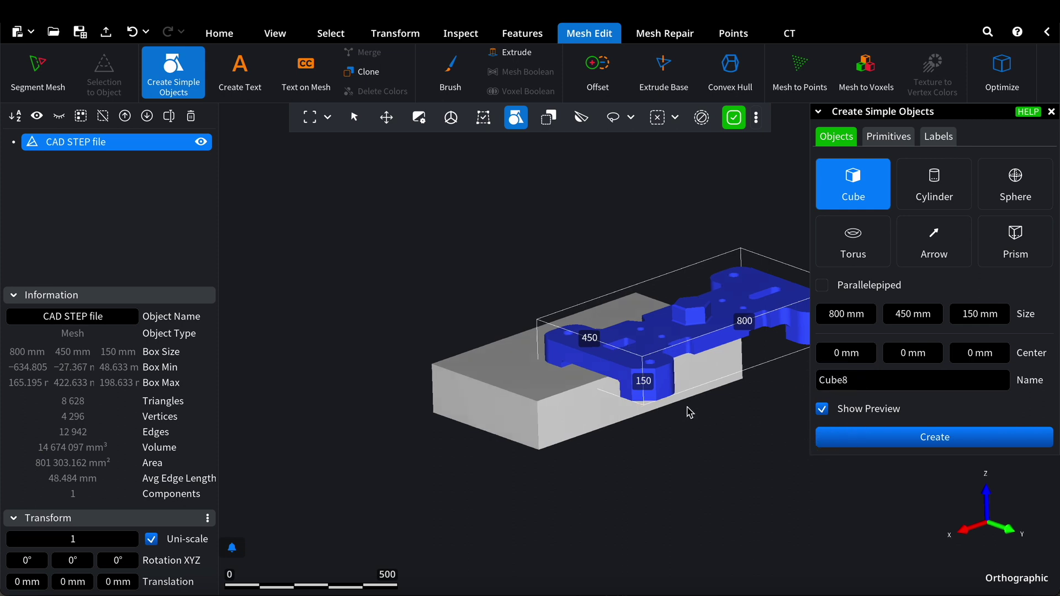
{"action": "scroll", "coordinate": [690, 414], "scroll_direction": "down", "scroll_amount": 3}
{"action": "scroll", "coordinate": [687, 406], "scroll_direction": "right", "scroll_amount": 3}
{"action": "right_click_drag", "start_coordinate": [687, 406], "coordinate": [611, 412]}
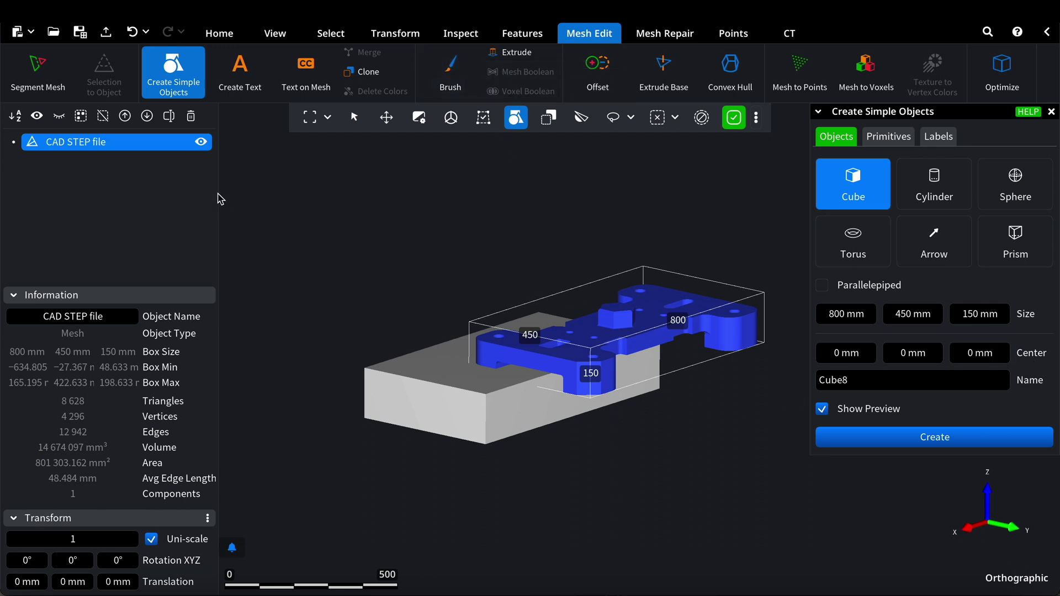
- Move the CAD STEP file mesh to the origin so it sits inside the cube preview
{"action": "left_click", "coordinate": [416, 39]}
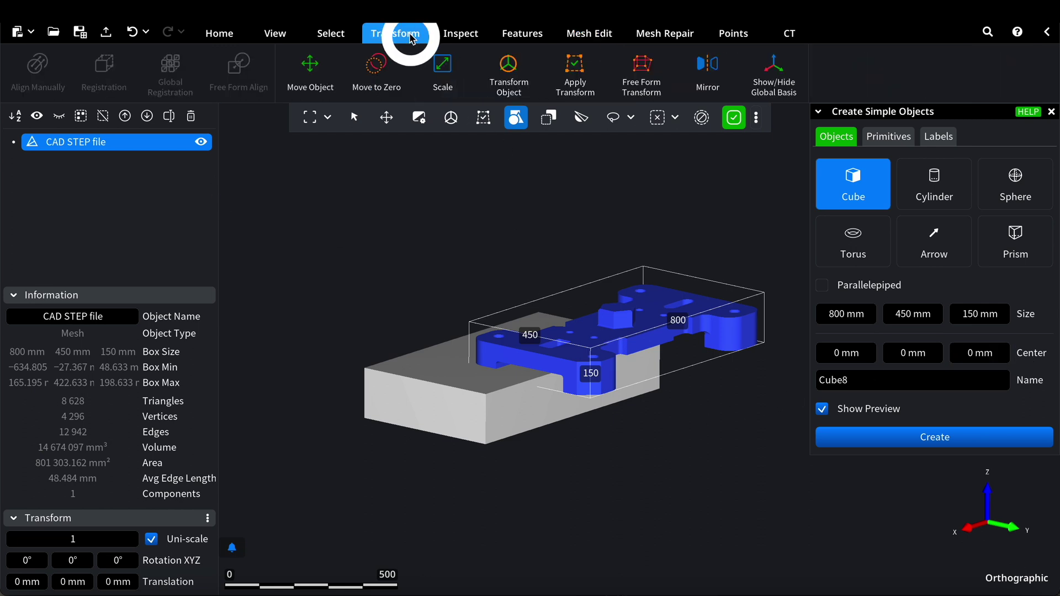
{"action": "left_click", "coordinate": [378, 76]}
{"action": "mouse_move", "coordinate": [579, 353]}
{"action": "middle_mouse_down"}
{"action": "mouse_move", "coordinate": [592, 376]}
{"action": "mouse_move", "coordinate": [579, 354]}
{"action": "middle_mouse_up"}
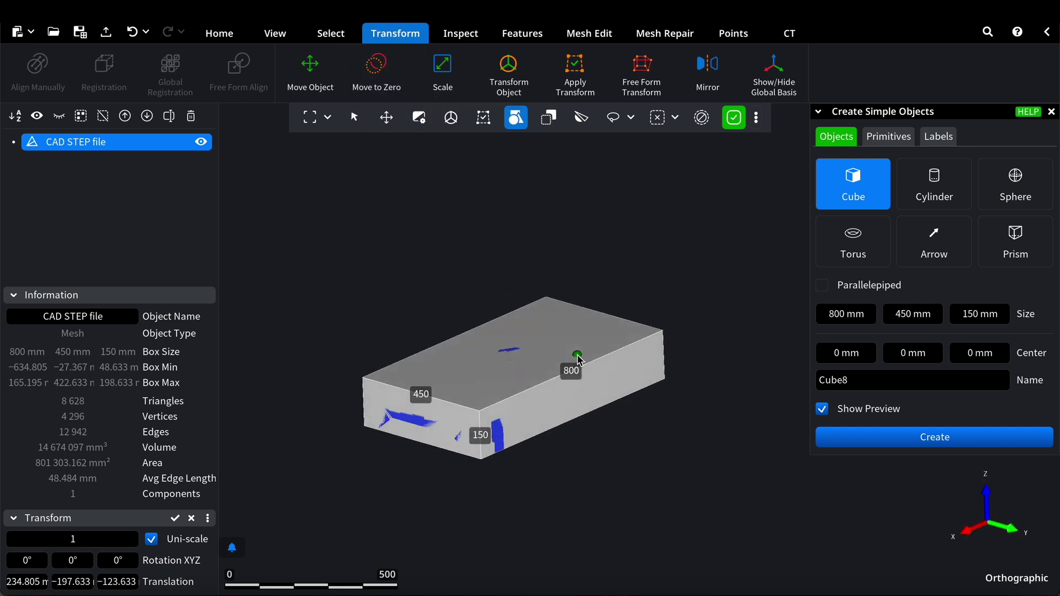
{"action": "right_click_drag", "start_coordinate": [578, 355], "coordinate": [651, 318]}
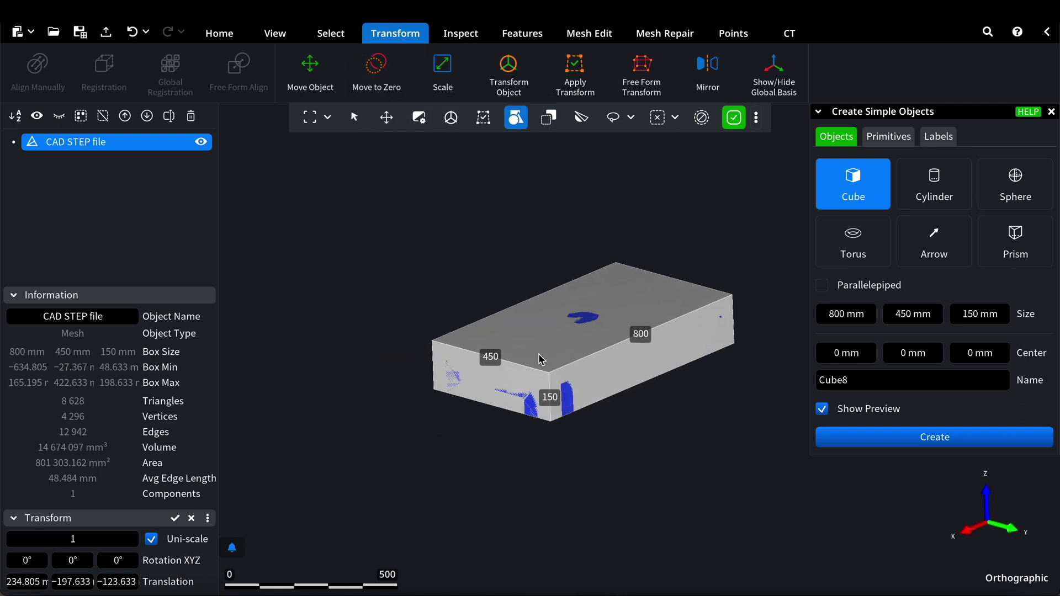
{"action": "middle_click_drag", "start_coordinate": [632, 357], "coordinate": [643, 348]}
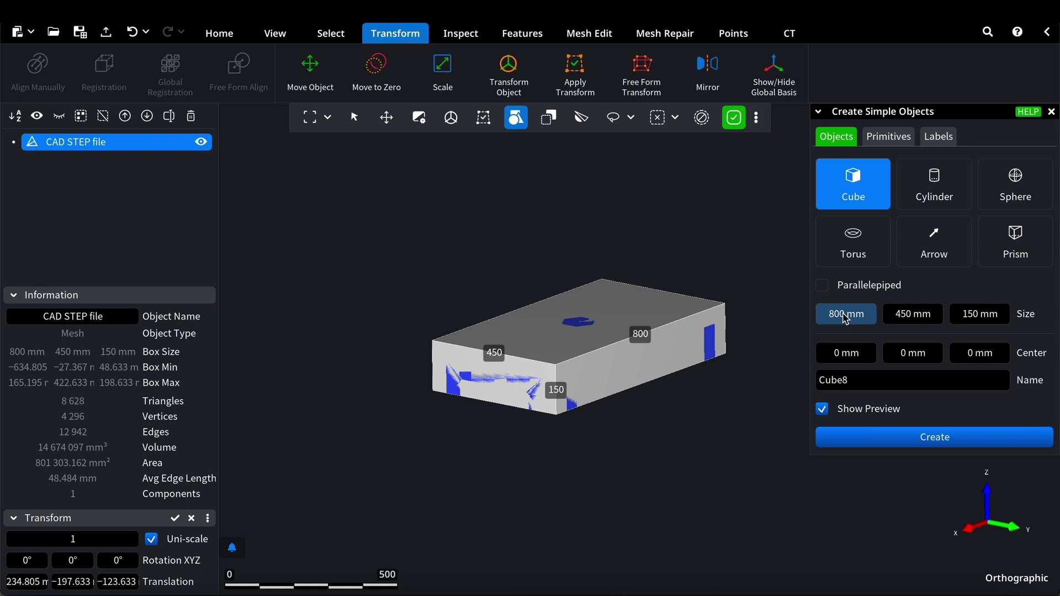
- Set the cube size to 900 × 550 × 250 mm and create it
{"action": "key", "text": "BackSpace"}
{"action": "type", "text": "9"}
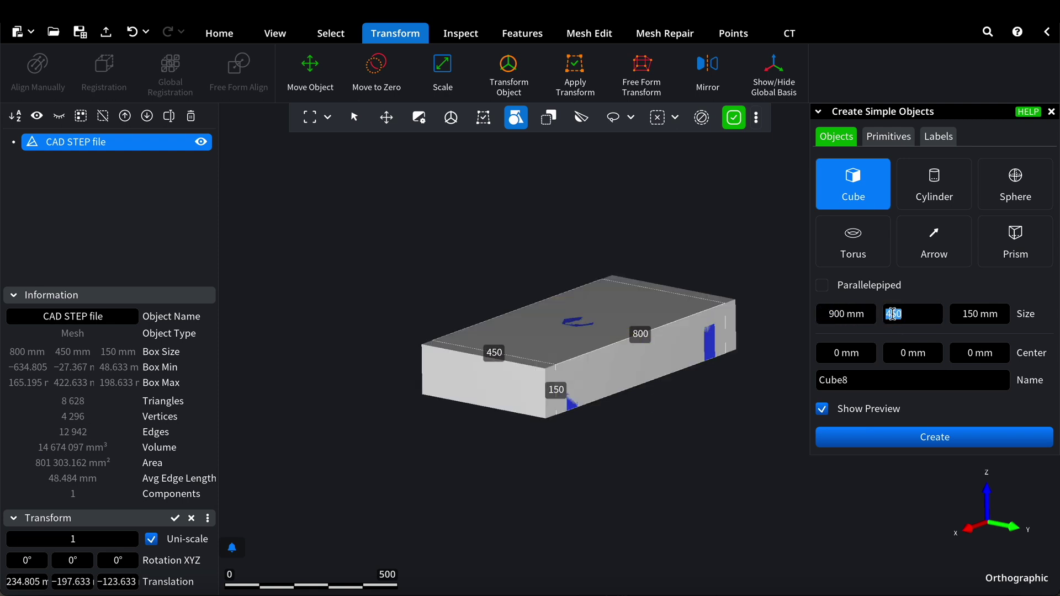
{"action": "type", "text": "550"}
{"action": "key", "text": "BackSpace"}
{"action": "type", "text": "250"}
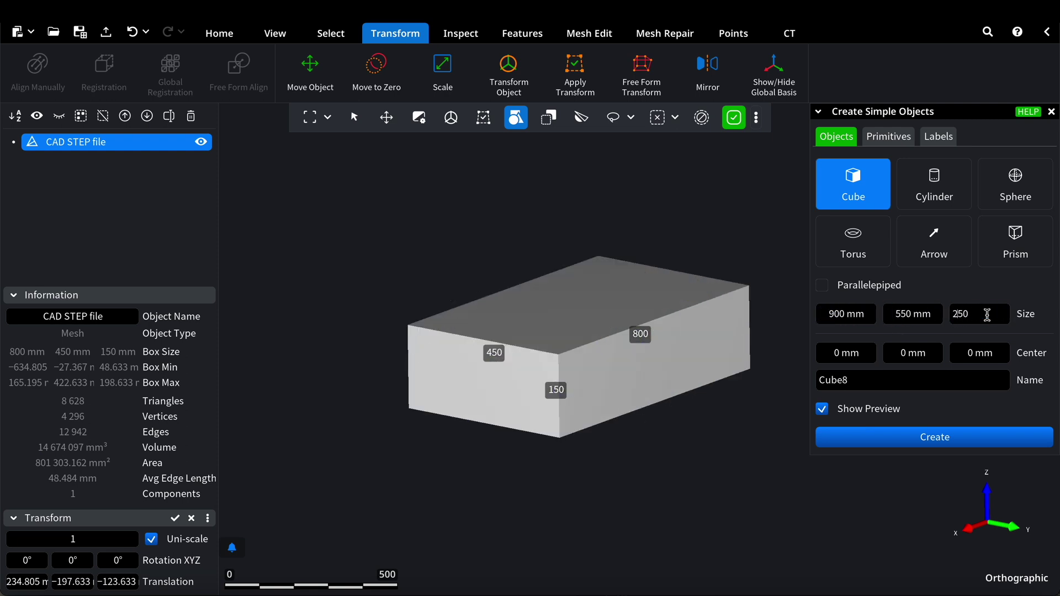
{"action": "left_click", "coordinate": [933, 437]}
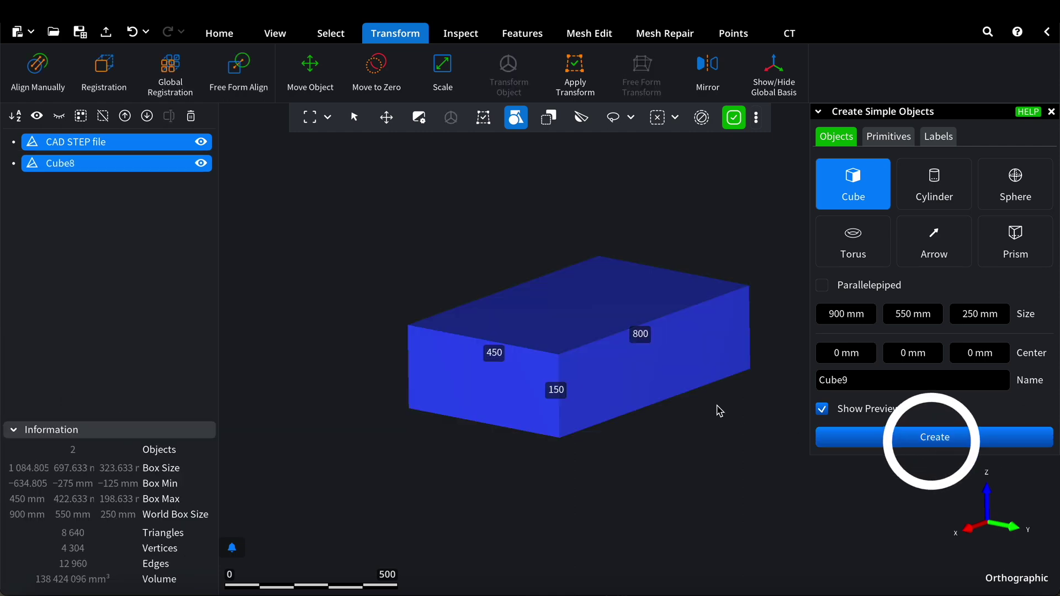
- Leave cube creation and turn off the bounding box display of the CAD STEP file mesh
{"action": "key", "text": "Escape"}
{"action": "left_click", "coordinate": [123, 146]}
{"action": "right_click", "coordinate": [122, 145]}
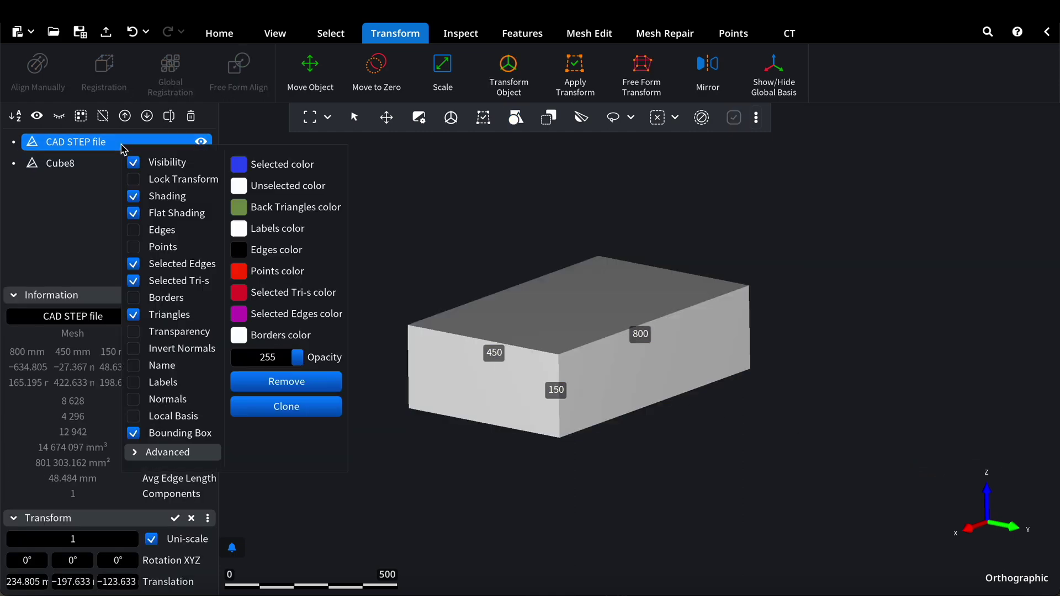
- Subtract the CAD STEP file mesh from Cube8 with the Mesh Boolean difference B - A
{"action": "left_click", "coordinate": [83, 163], "text": "ctrl"}
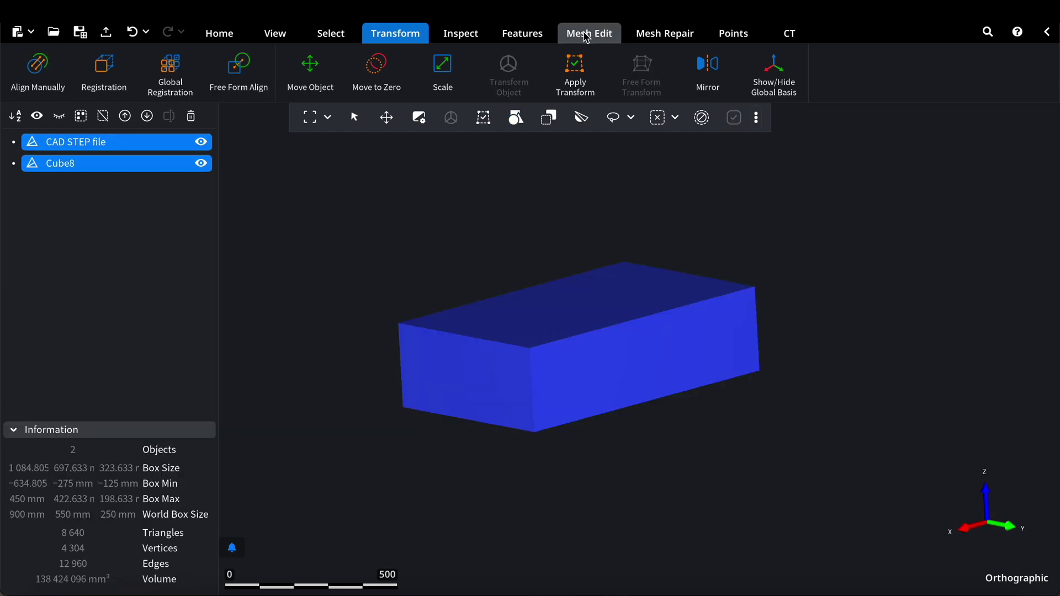
{"action": "left_click", "coordinate": [587, 37]}
{"action": "left_click", "coordinate": [535, 72]}
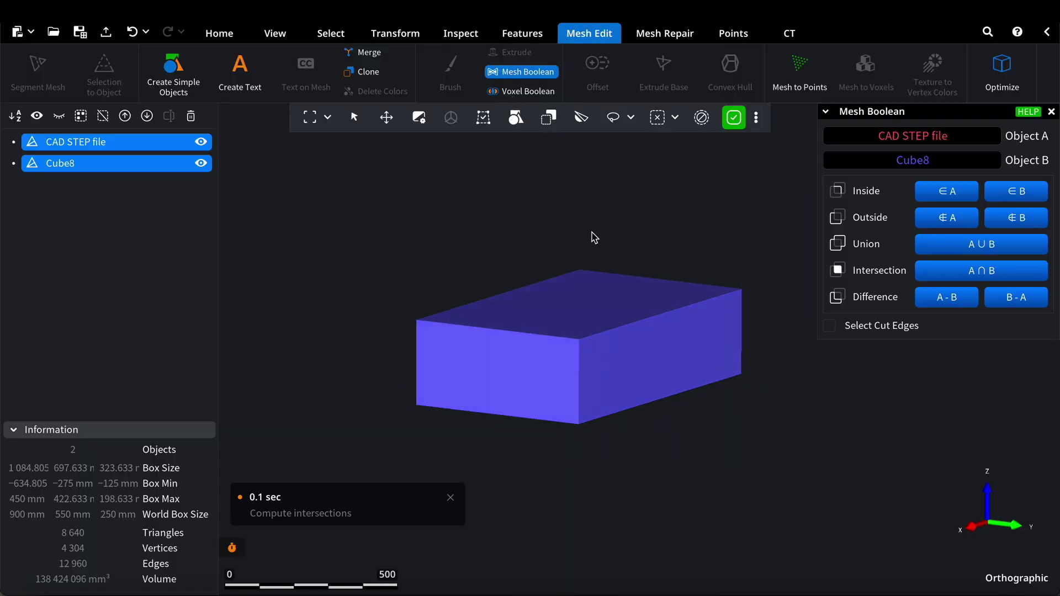
{"action": "left_click", "coordinate": [1015, 298]}
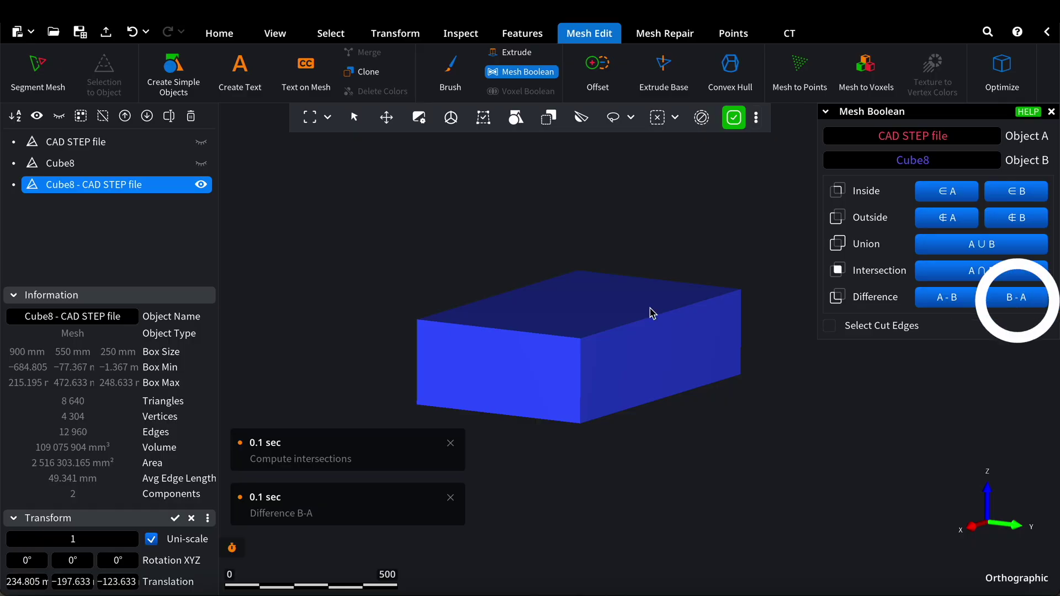
- Display the bounding box of the Cube8 - CAD STEP file mesh and section it with the XY plane
{"action": "right_click", "coordinate": [118, 186]}
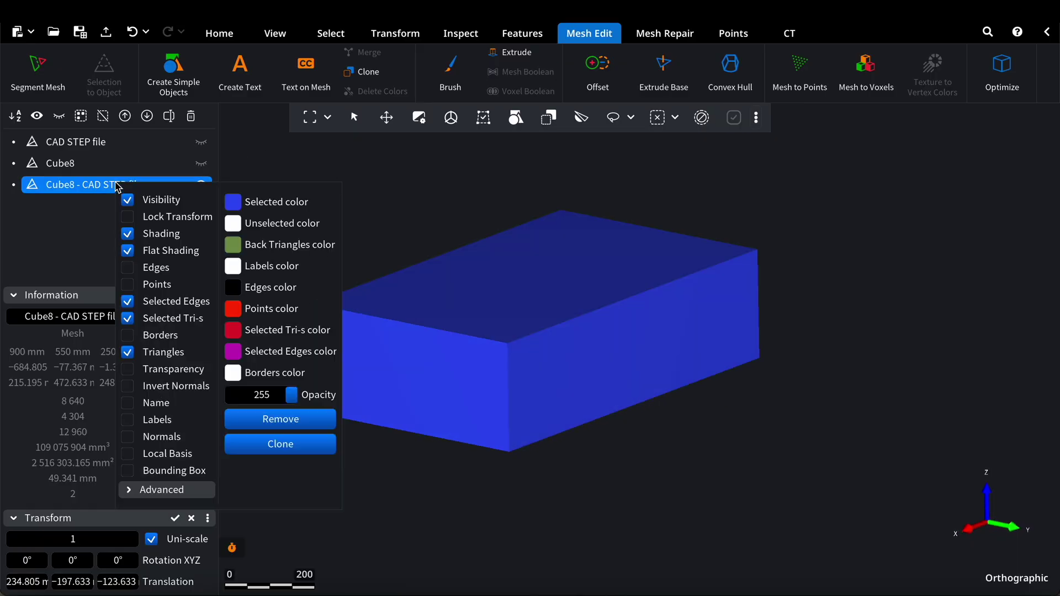
{"action": "left_click", "coordinate": [153, 475]}
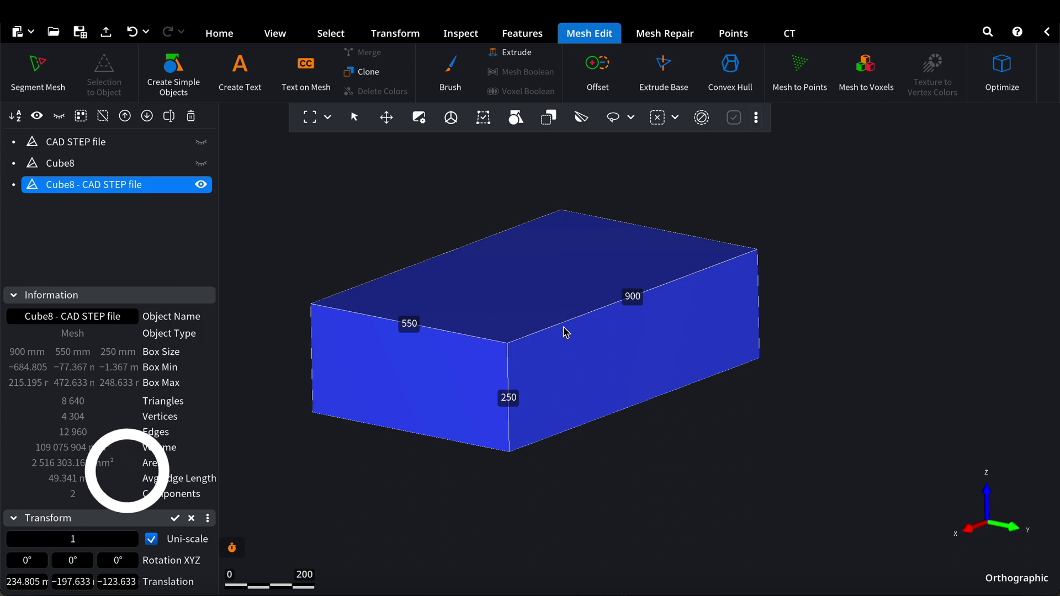
{"action": "left_click", "coordinate": [469, 32]}
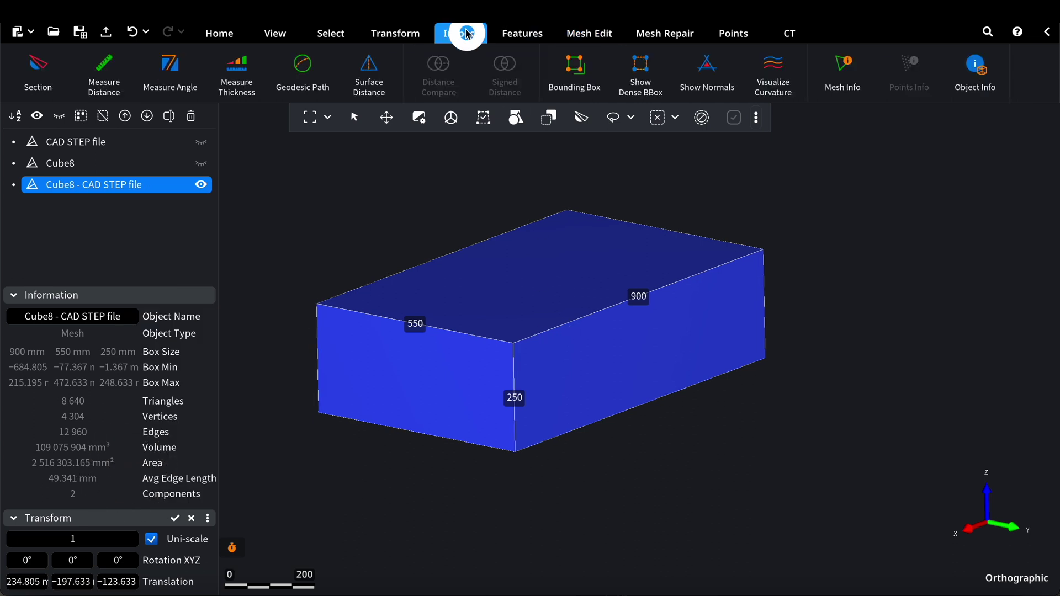
{"action": "left_click", "coordinate": [41, 85]}
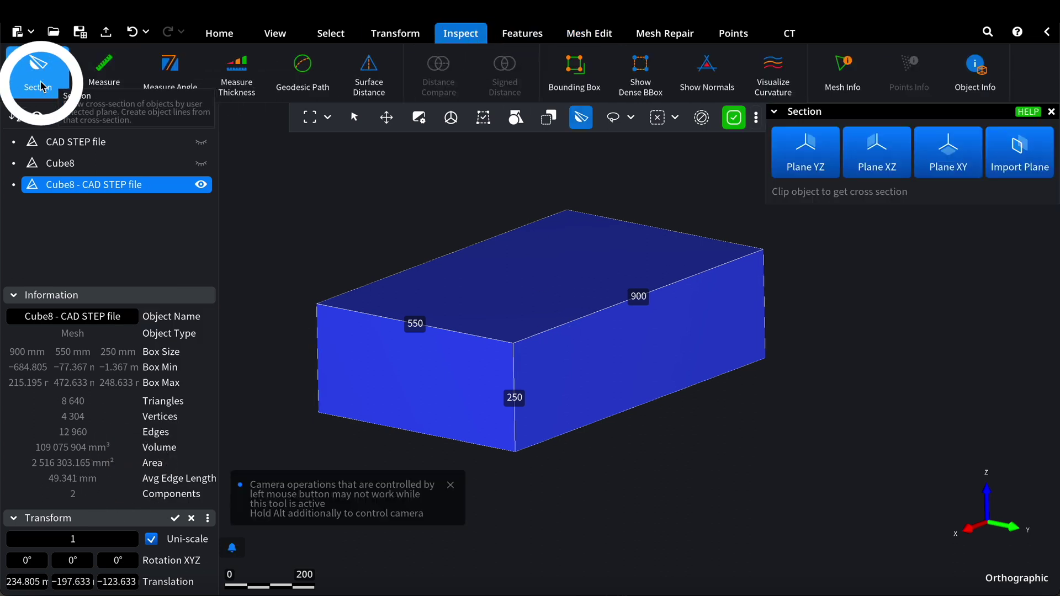
{"action": "left_click", "coordinate": [947, 158]}
{"action": "middle_click_drag", "start_coordinate": [629, 474], "coordinate": [629, 478]}
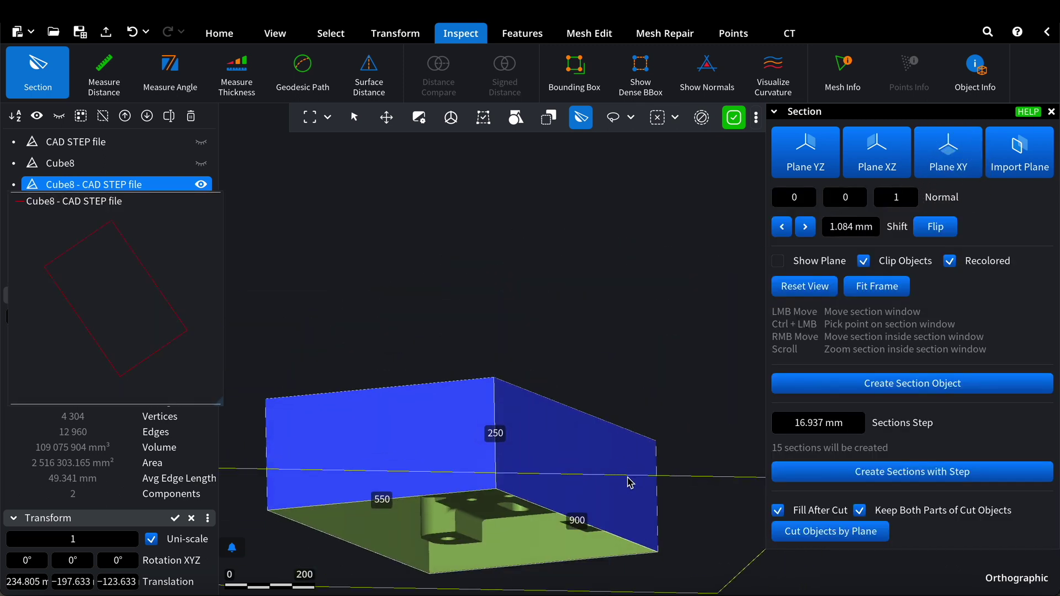
{"action": "middle_click_drag", "start_coordinate": [589, 413], "coordinate": [589, 417]}
{"action": "right_click_drag", "start_coordinate": [509, 463], "coordinate": [534, 409]}
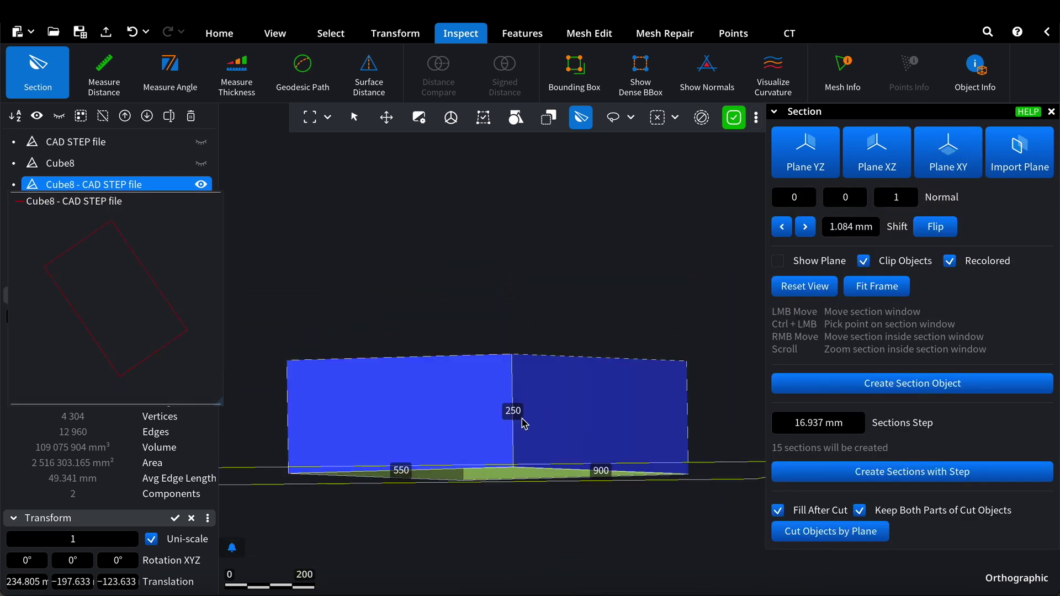
- Shift the section plane to 125 mm and cut the block there, filling the cut and keeping both parts
{"action": "left_click", "coordinate": [847, 228]}
{"action": "type", "text": "125"}
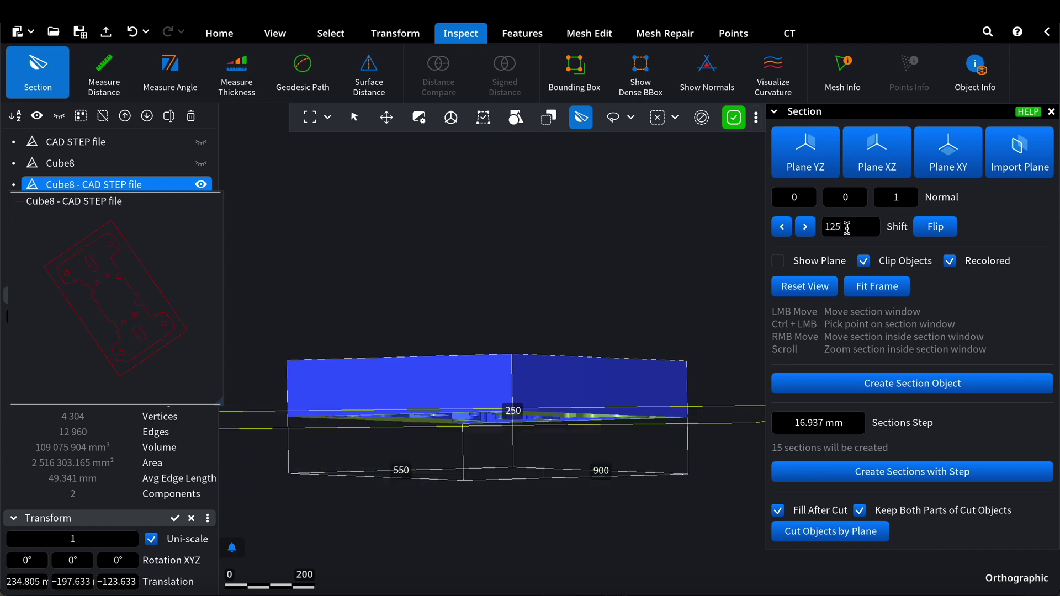
{"action": "middle_click_drag", "start_coordinate": [632, 359], "coordinate": [631, 362]}
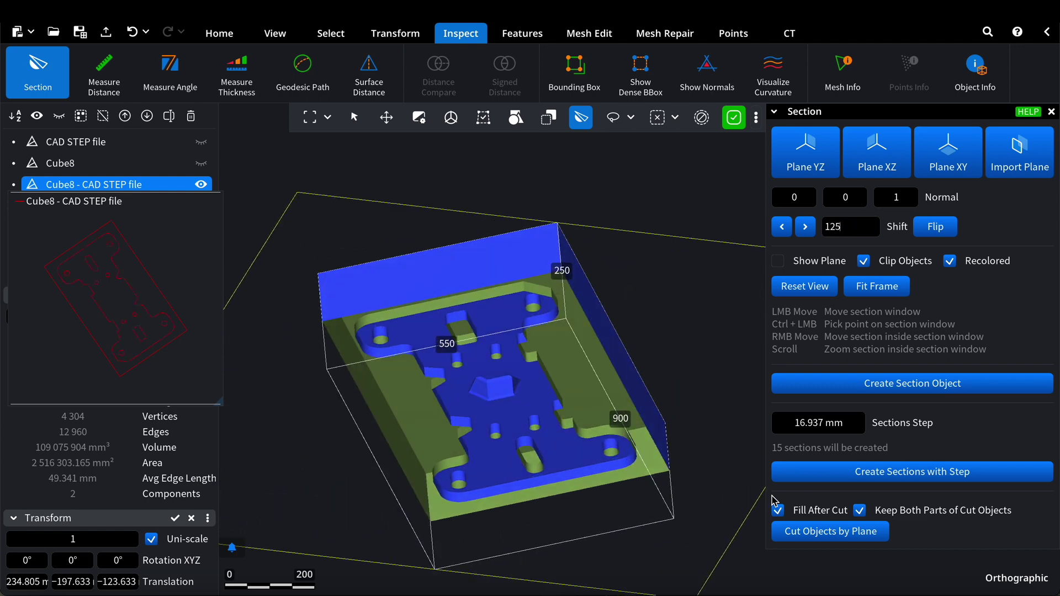
{"action": "left_click", "coordinate": [806, 536]}
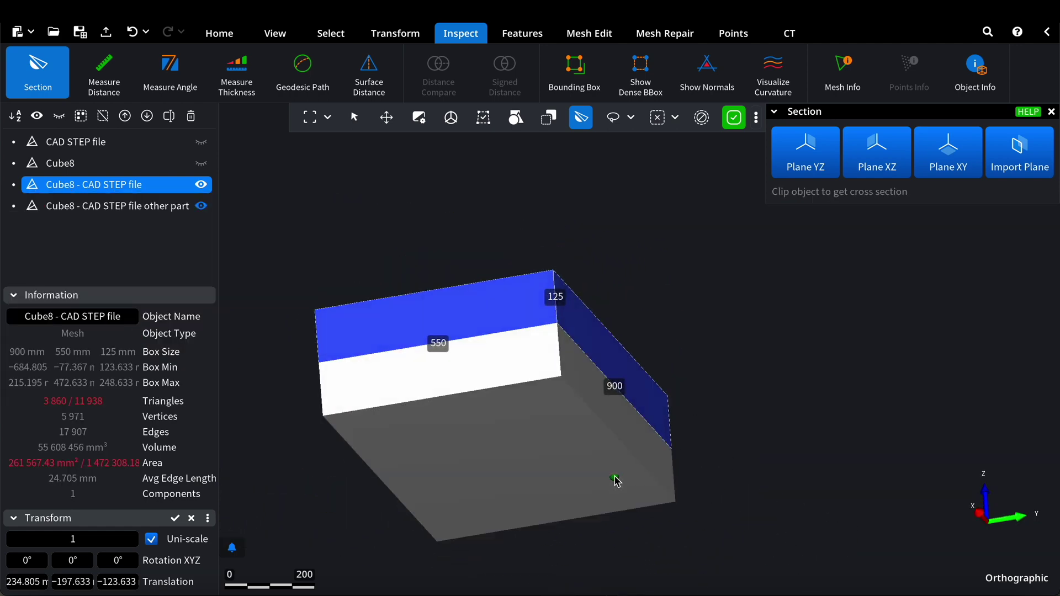
- View the two mold halves separately, leaving the upper half hidden and the lower half shown
{"action": "left_click", "coordinate": [201, 208]}
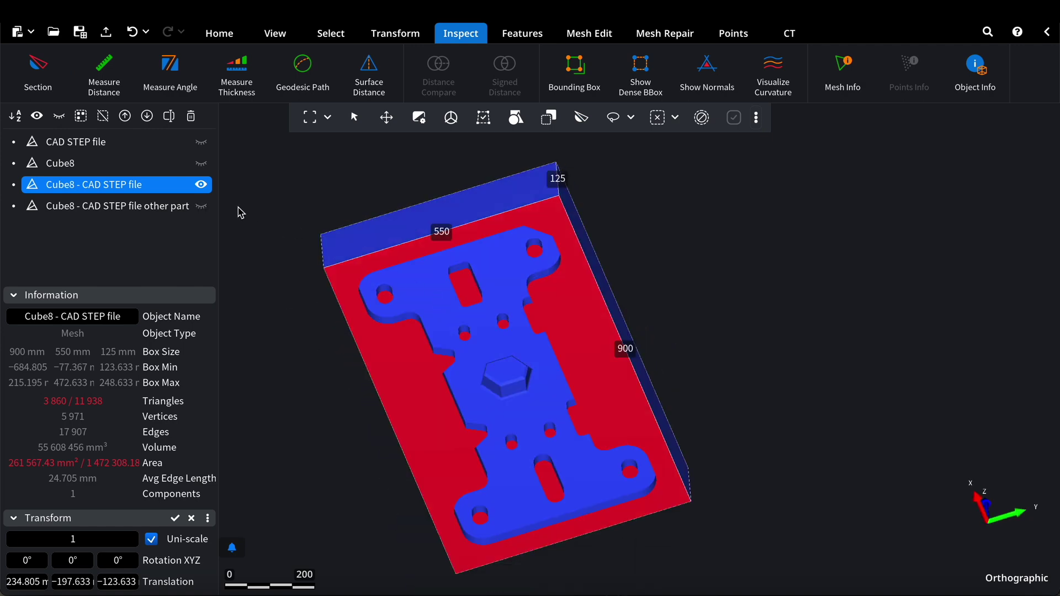
{"action": "left_click", "coordinate": [201, 207]}
{"action": "left_click", "coordinate": [201, 184]}
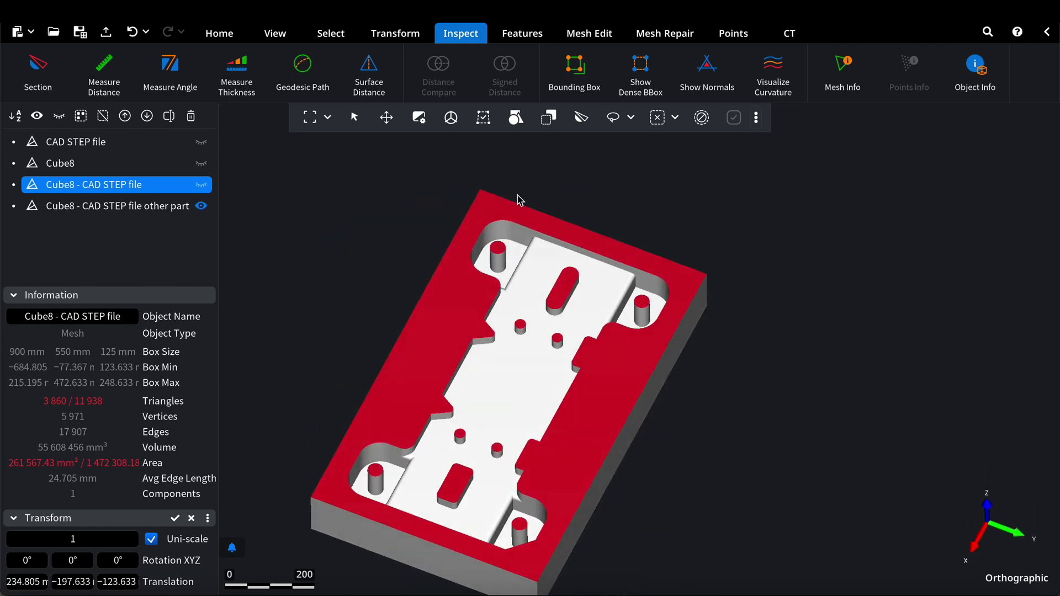
{"action": "right_click_drag", "start_coordinate": [518, 194], "coordinate": [550, 178]}
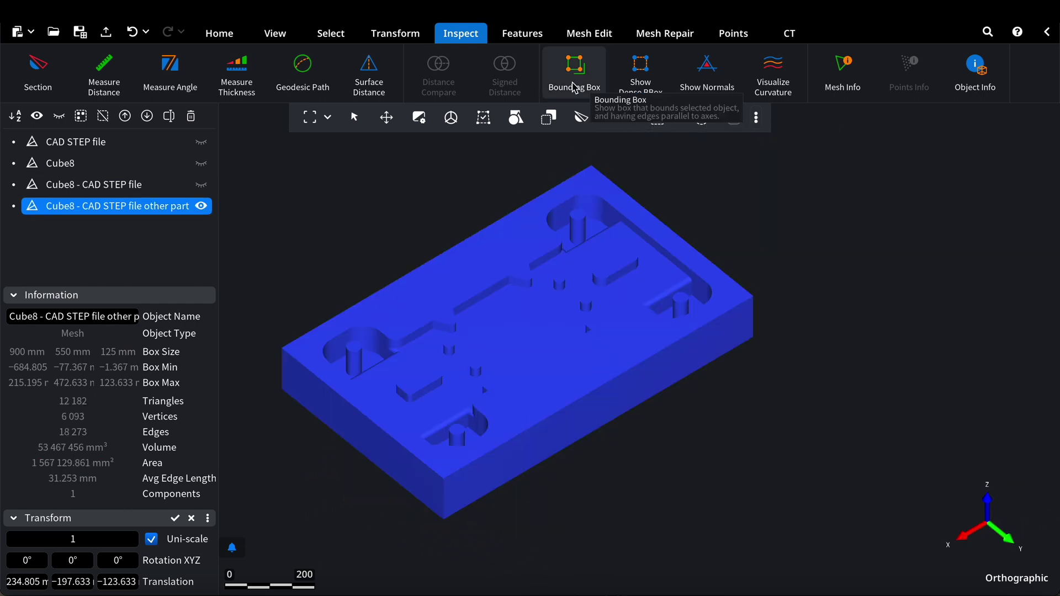
- Create four cylinders with both radii 20 mm and a length of 40 mm
{"action": "left_click", "coordinate": [587, 34]}
{"action": "left_click", "coordinate": [173, 71]}
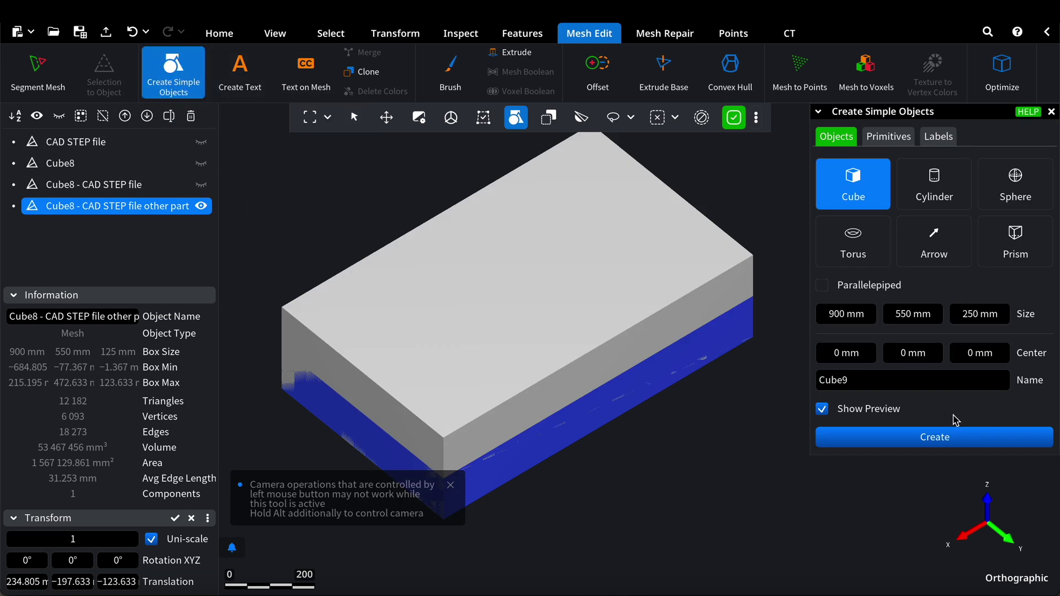
{"action": "left_click", "coordinate": [933, 185]}
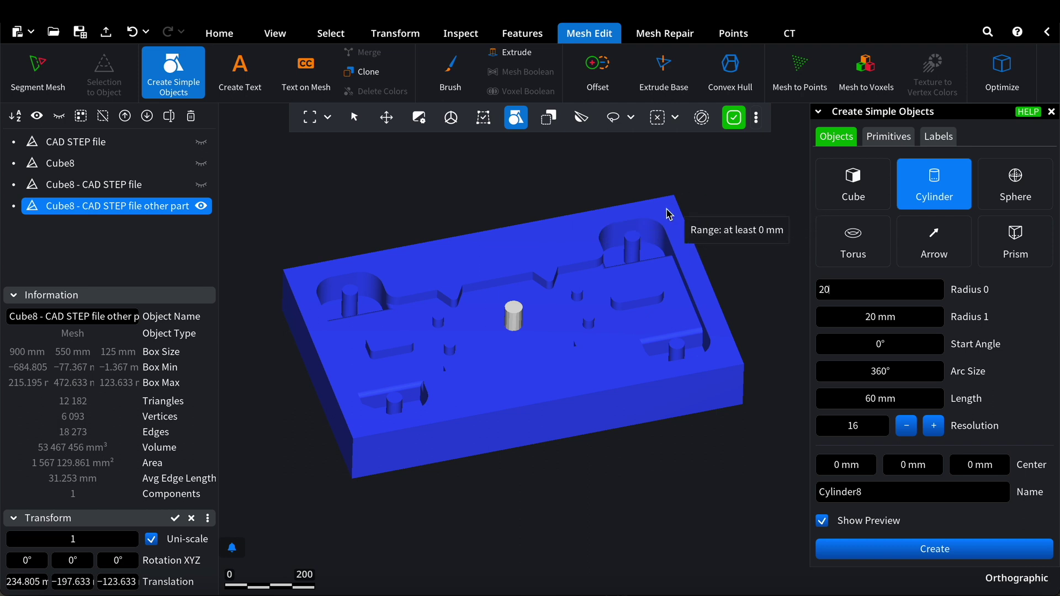
{"action": "left_click", "coordinate": [868, 397]}
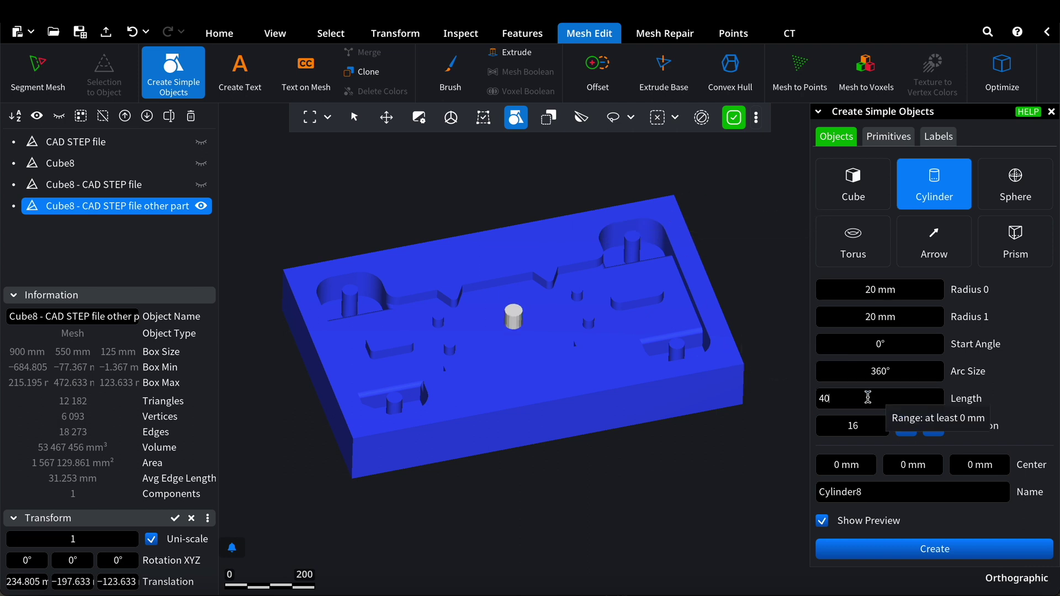
{"action": "middle_click_drag", "start_coordinate": [643, 371], "coordinate": [612, 371]}
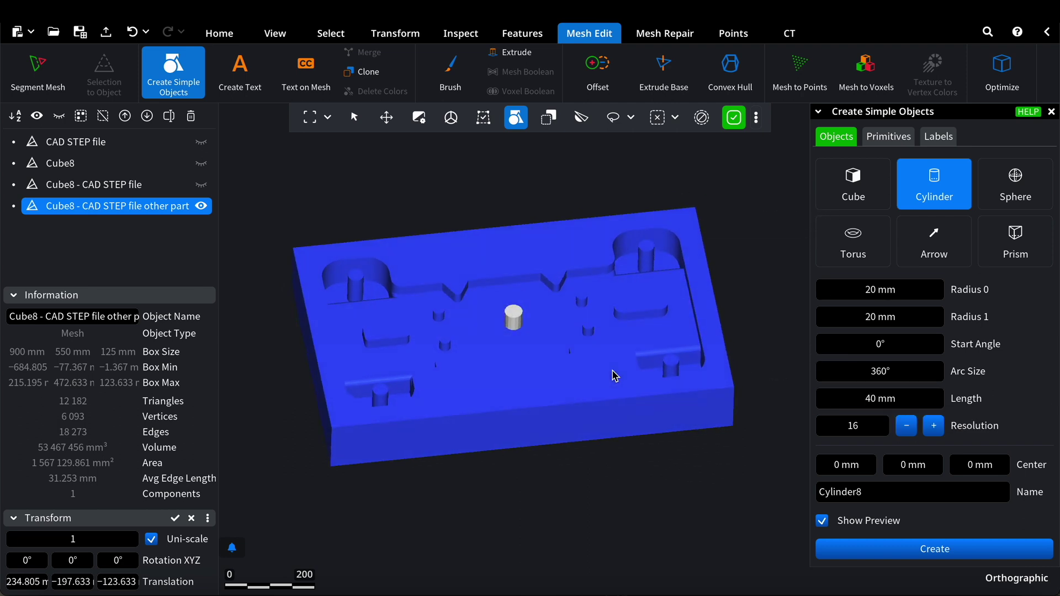
{"action": "left_click", "coordinate": [929, 555]}
{"action": "left_click", "coordinate": [928, 556]}
{"action": "left_click", "coordinate": [928, 555]}
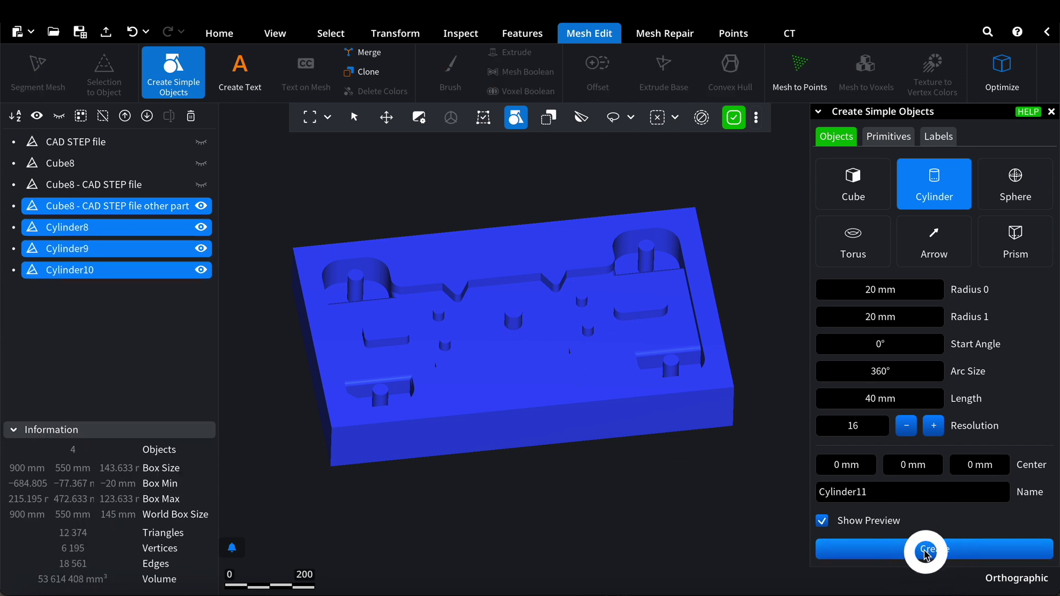
{"action": "left_click", "coordinate": [927, 555]}
- In the top view, move the four cylinders from the block's center to its four corners, one at each corner
{"action": "left_click", "coordinate": [124, 209]}
{"action": "left_click", "coordinate": [275, 33]}
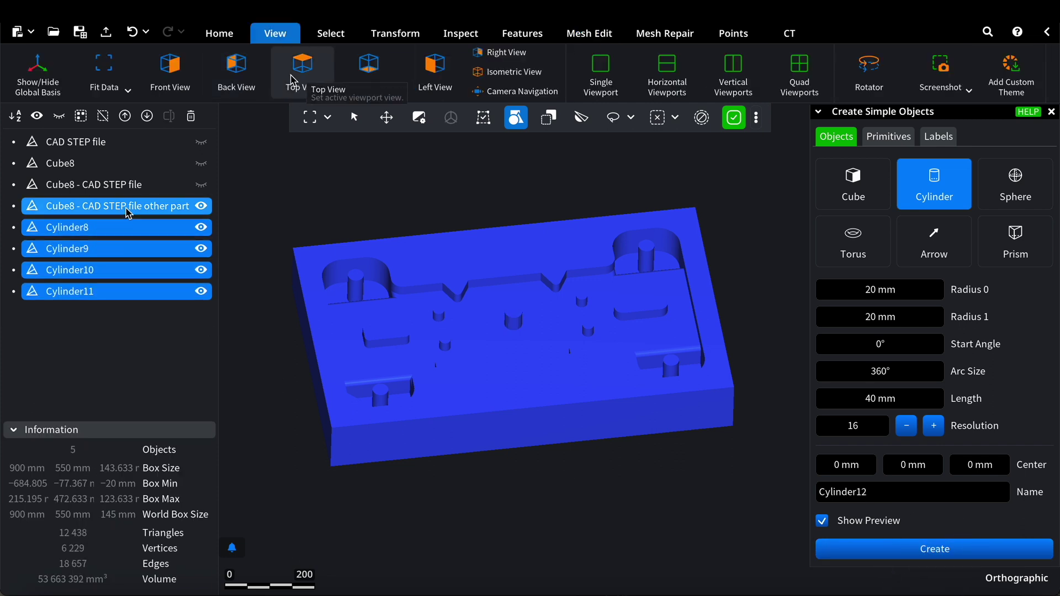
{"action": "left_click", "coordinate": [301, 77]}
{"action": "left_click", "coordinate": [109, 228]}
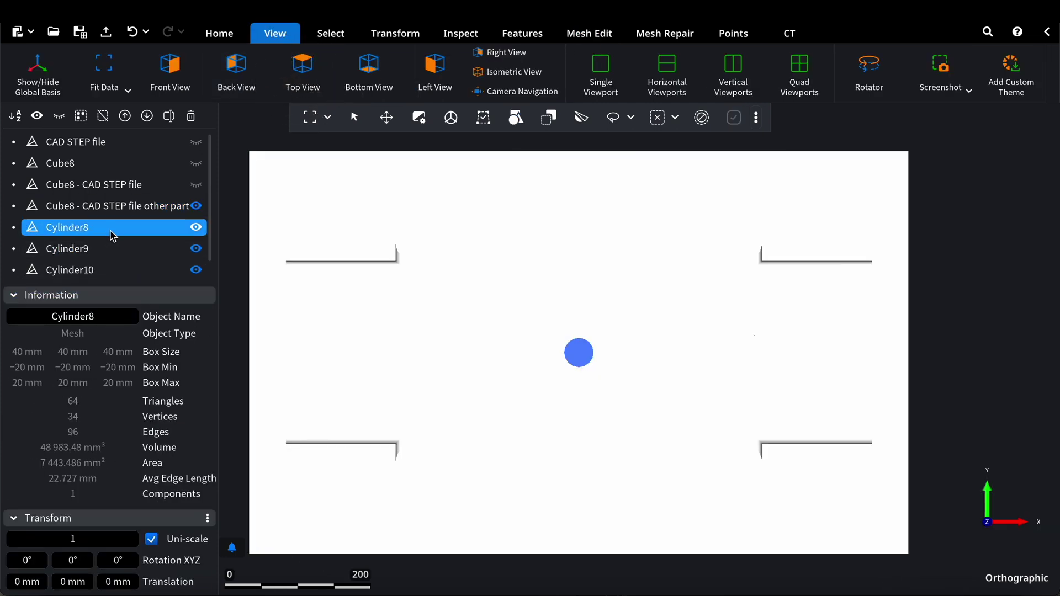
{"action": "scroll", "coordinate": [112, 243], "scroll_direction": "down", "scroll_amount": 1}
{"action": "left_click", "coordinate": [112, 267], "text": "shift"}
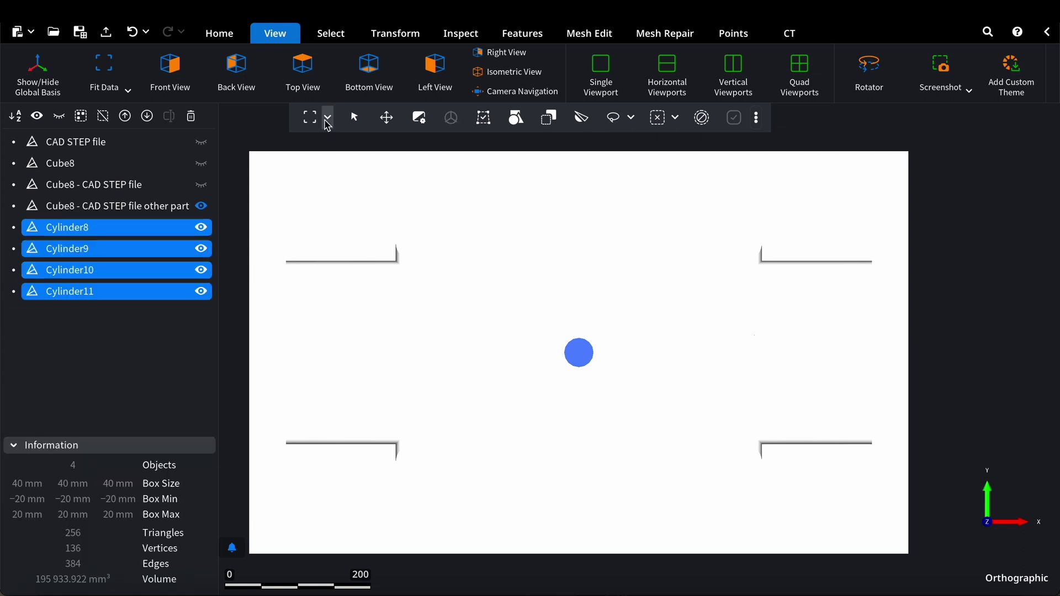
{"action": "left_click", "coordinate": [386, 117]}
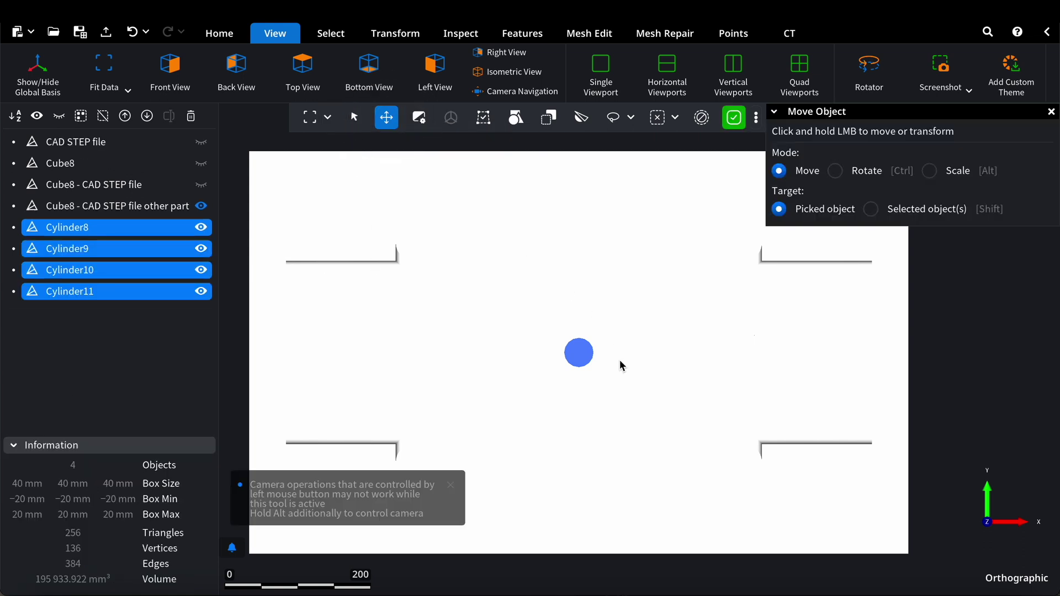
{"action": "left_click_drag", "start_coordinate": [574, 351], "coordinate": [270, 172]}
{"action": "left_click_drag", "start_coordinate": [577, 353], "coordinate": [270, 534]}
{"action": "left_click_drag", "start_coordinate": [575, 353], "coordinate": [878, 535]}
{"action": "right_click_drag", "start_coordinate": [725, 309], "coordinate": [574, 404]}
{"action": "middle_click_drag", "start_coordinate": [795, 347], "coordinate": [795, 341]}
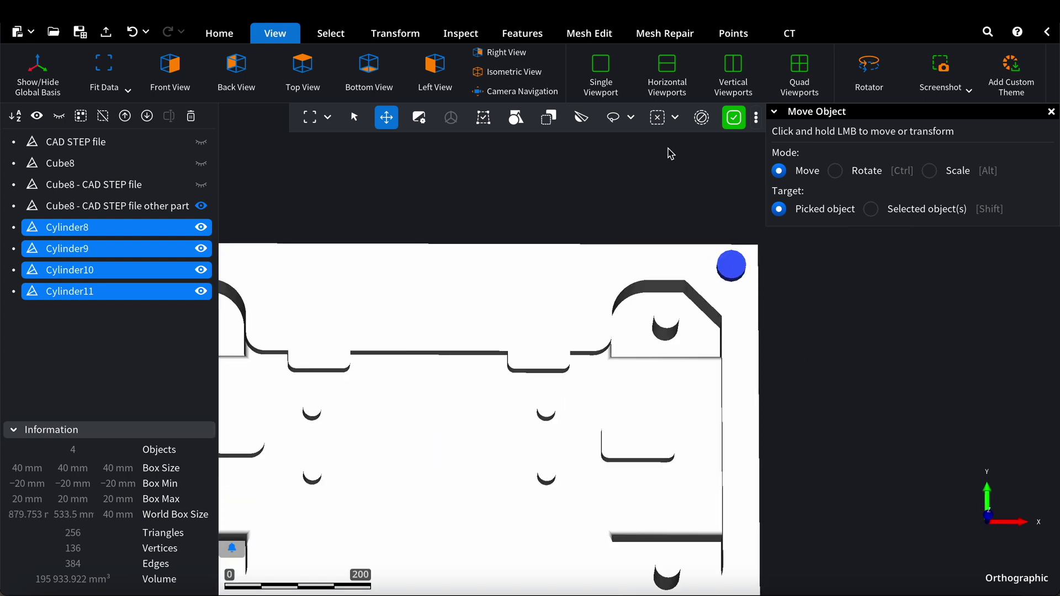
{"action": "key", "text": "Escape"}
- Merge the four corner cylinders into a single object
{"action": "middle_click_drag", "start_coordinate": [693, 363], "coordinate": [695, 342]}
{"action": "right_click_drag", "start_coordinate": [732, 345], "coordinate": [833, 298]}
{"action": "middle_click_drag", "start_coordinate": [833, 298], "coordinate": [831, 354]}
{"action": "left_click", "coordinate": [588, 33]}
{"action": "left_click", "coordinate": [375, 54]}
- Unite the merged cylinders with the lower mold half using the Mesh Boolean union A ∪ B
{"action": "middle_click_drag", "start_coordinate": [535, 373], "coordinate": [538, 309]}
{"action": "left_click", "coordinate": [449, 265], "text": "ctrl"}
{"action": "left_click", "coordinate": [530, 75]}
{"action": "right_click_drag", "start_coordinate": [717, 287], "coordinate": [676, 277]}
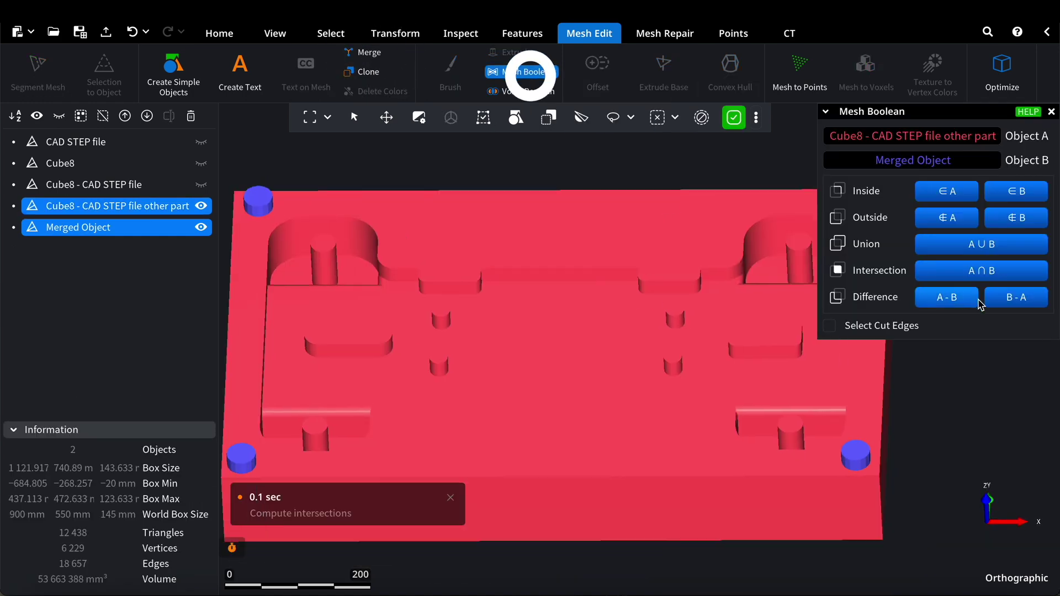
{"action": "left_click", "coordinate": [961, 246]}
{"action": "right_click_drag", "start_coordinate": [745, 395], "coordinate": [744, 393]}
- Subtract the lower half with its corner pins from the upper mold half using the Mesh Boolean difference A - B
{"action": "left_click", "coordinate": [164, 187]}
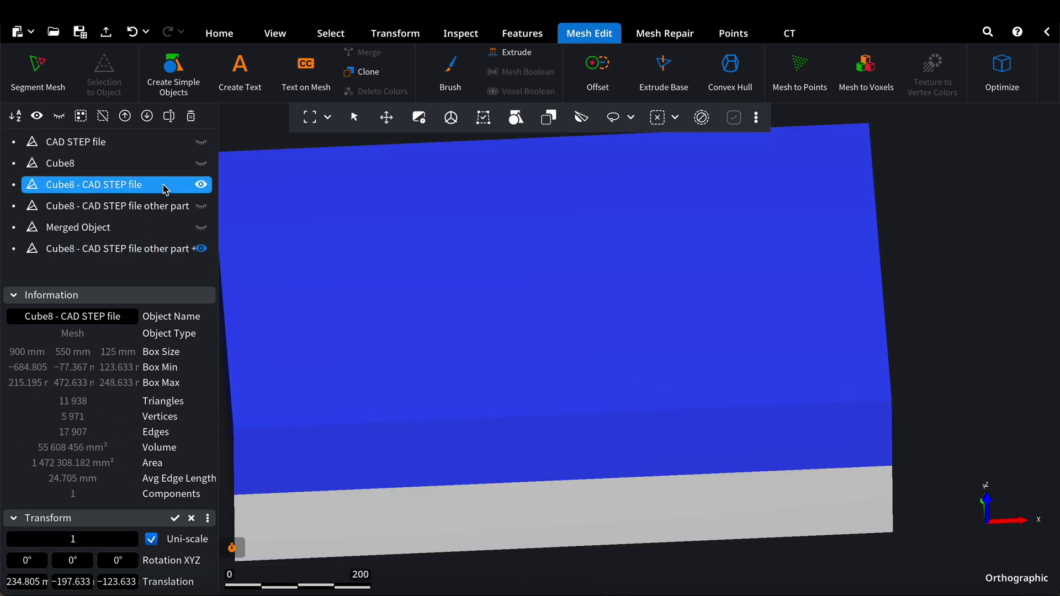
{"action": "left_click", "coordinate": [177, 248], "text": "ctrl"}
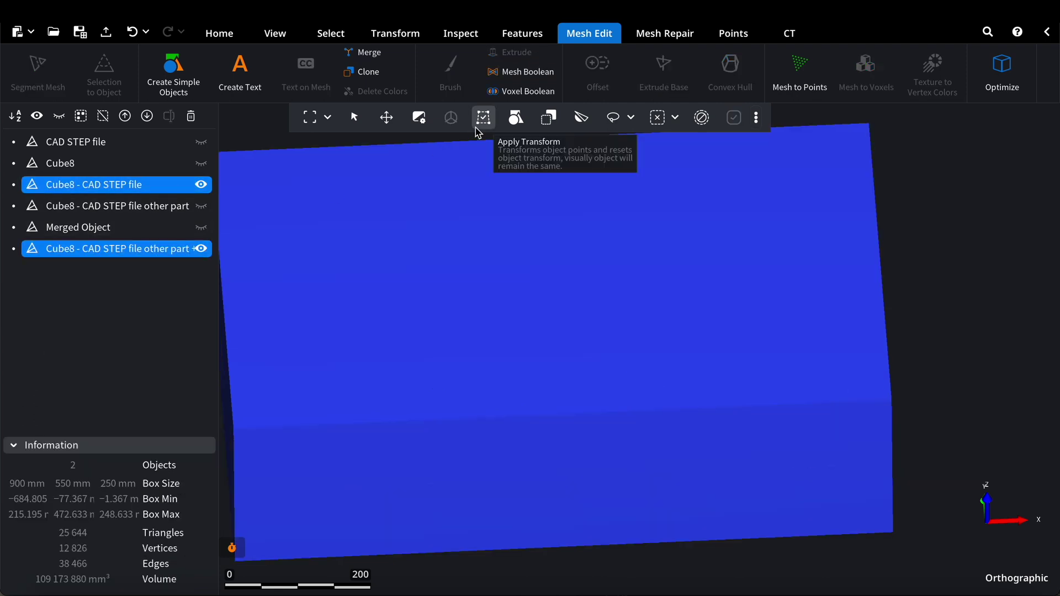
{"action": "left_click", "coordinate": [521, 72]}
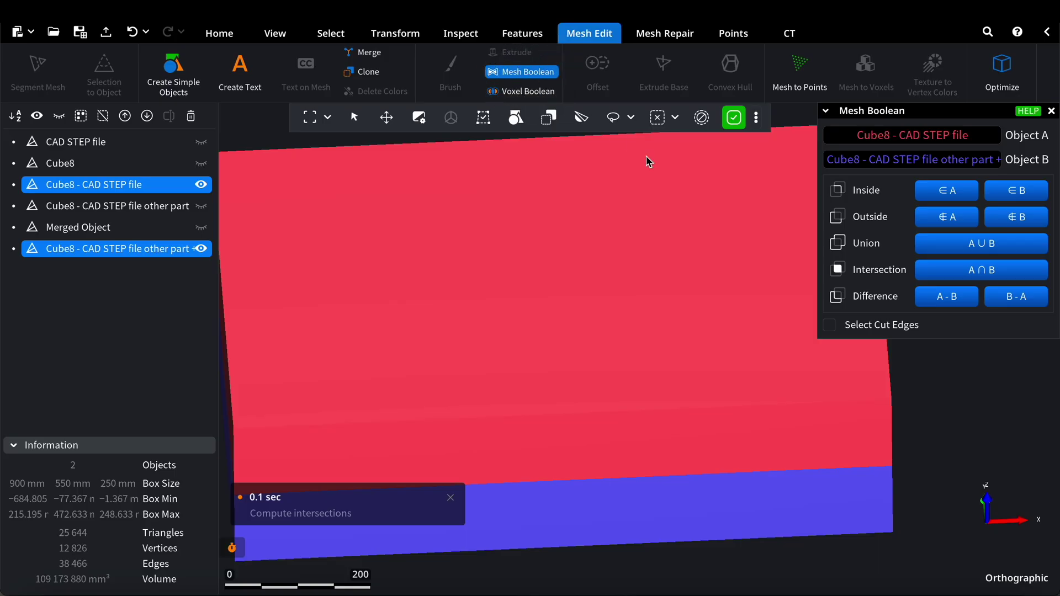
{"action": "left_click", "coordinate": [961, 303]}
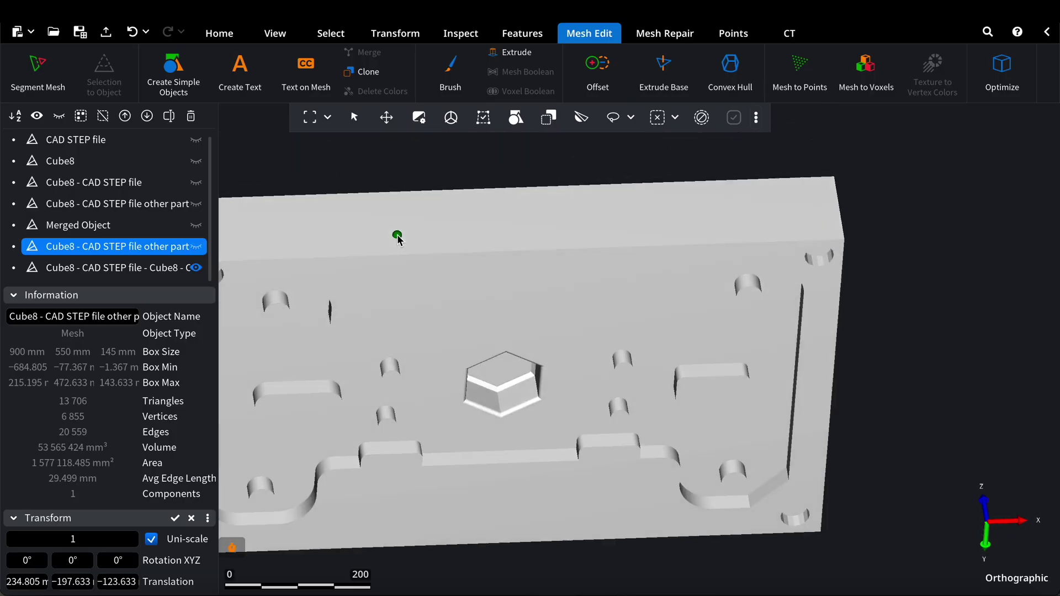
- Show only the lower mold half with its corner pins and rename it "lower part"
{"action": "middle_click_drag", "start_coordinate": [397, 236], "coordinate": [400, 251]}
{"action": "left_click", "coordinate": [196, 246]}
{"action": "left_click", "coordinate": [196, 267]}
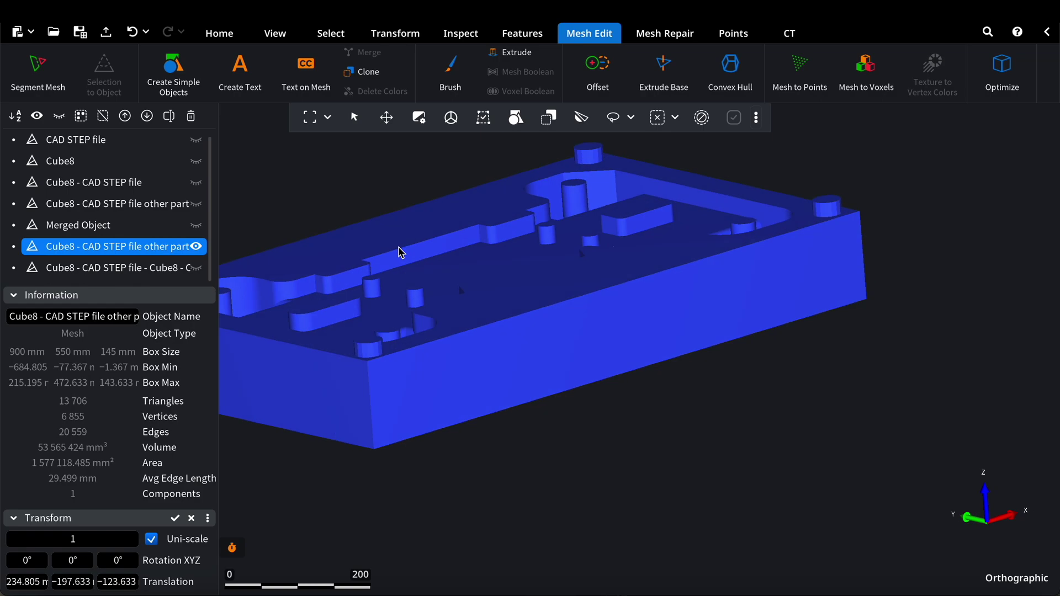
{"action": "right_click_drag", "start_coordinate": [399, 250], "coordinate": [486, 300]}
{"action": "middle_click_drag", "start_coordinate": [485, 300], "coordinate": [486, 300]}
{"action": "double_click", "coordinate": [139, 248]}
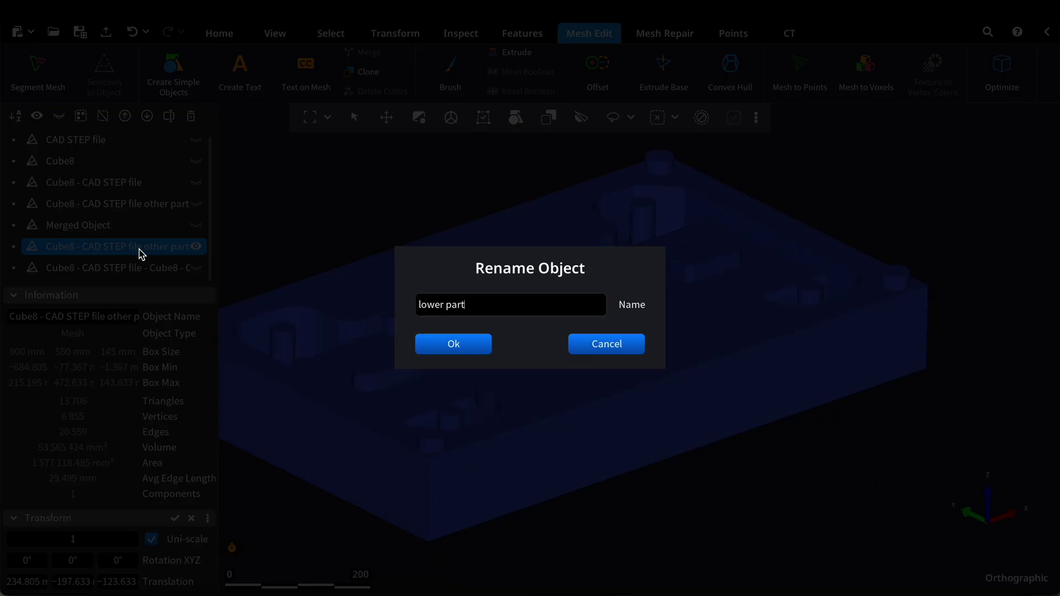
{"action": "left_click", "coordinate": [452, 344]}
- Hide the lower part and show only the upper mold half from its cavity side
{"action": "left_click", "coordinate": [147, 269]}
{"action": "left_click", "coordinate": [195, 246]}
{"action": "middle_click_drag", "start_coordinate": [458, 295], "coordinate": [454, 291]}
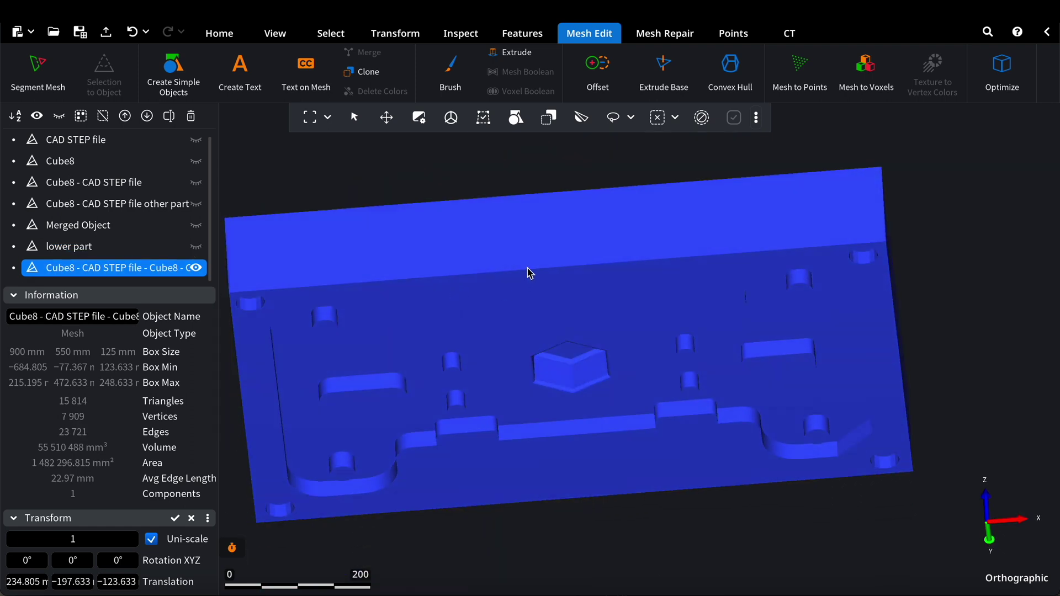
{"action": "scroll", "coordinate": [565, 367], "scroll_direction": "down", "scroll_amount": 3}
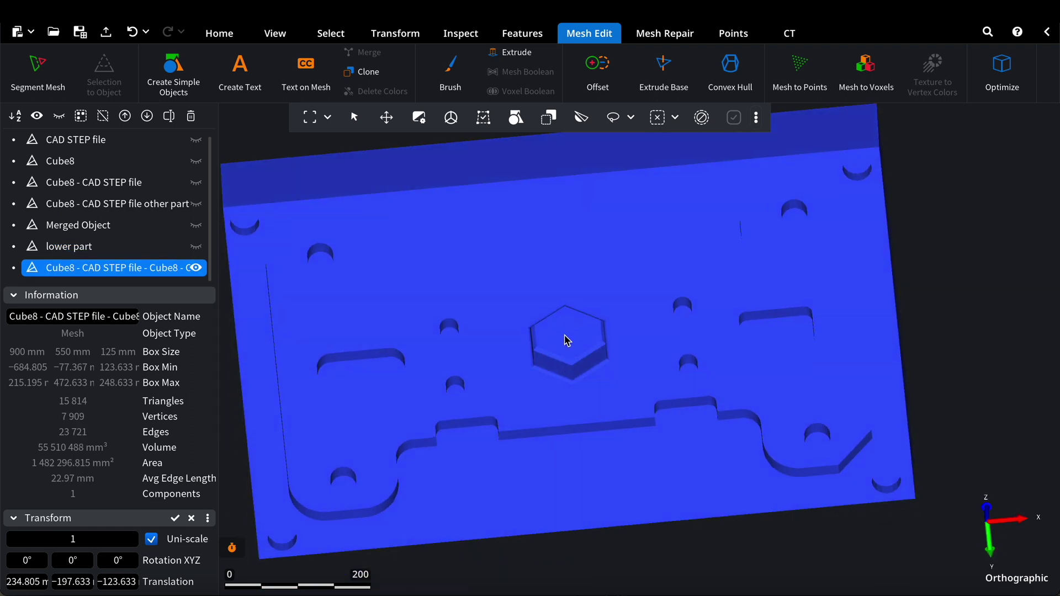
- Create a tapered cylinder with radii 5 mm and 20 mm and length 60 mm, raising its center along Z to pierce the upper half
{"action": "left_click", "coordinate": [177, 82]}
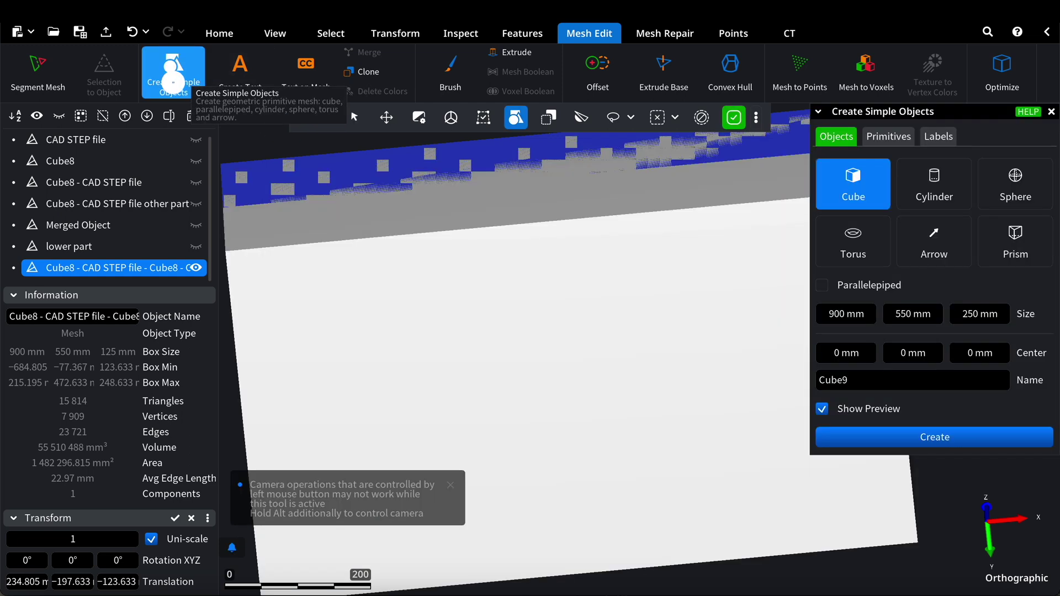
{"action": "left_click", "coordinate": [934, 184]}
{"action": "double_click", "coordinate": [868, 400]}
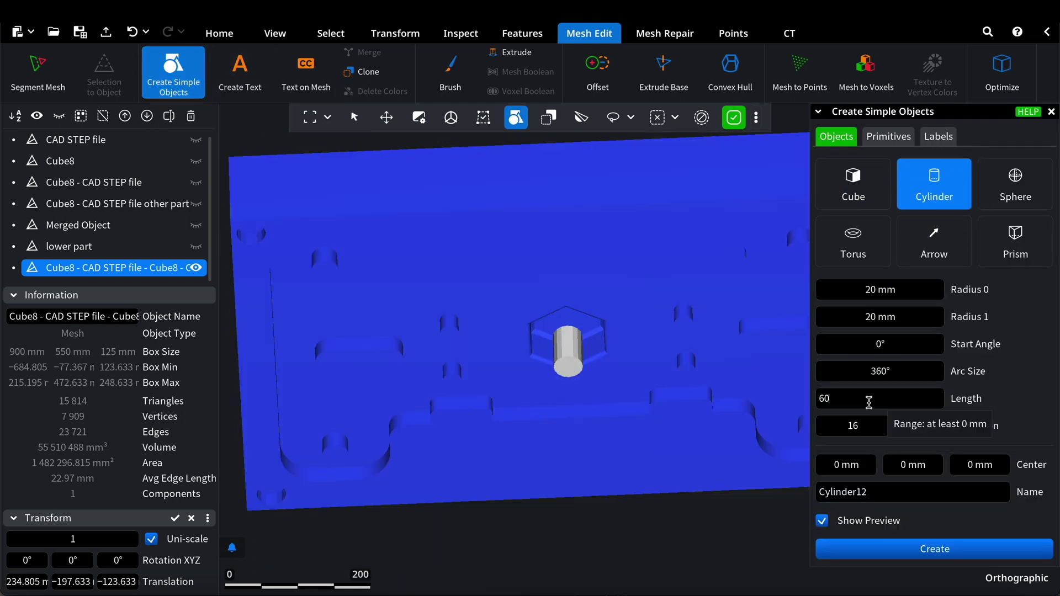
{"action": "type", "text": "60"}
{"action": "double_click", "coordinate": [865, 290]}
{"action": "type", "text": "5"}
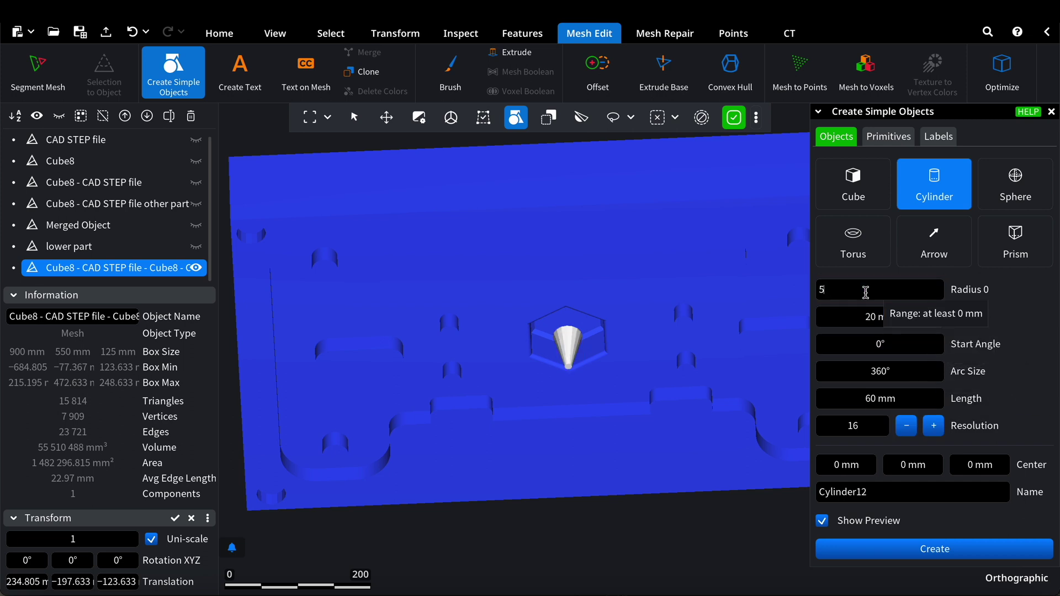
{"action": "left_click", "coordinate": [978, 465]}
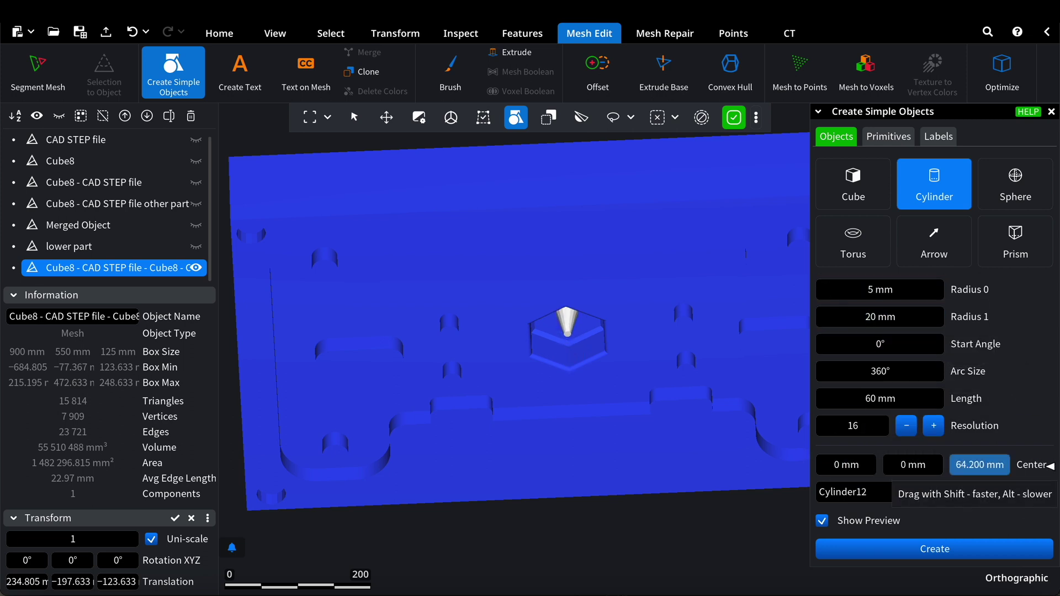
{"action": "left_click", "coordinate": [889, 548]}
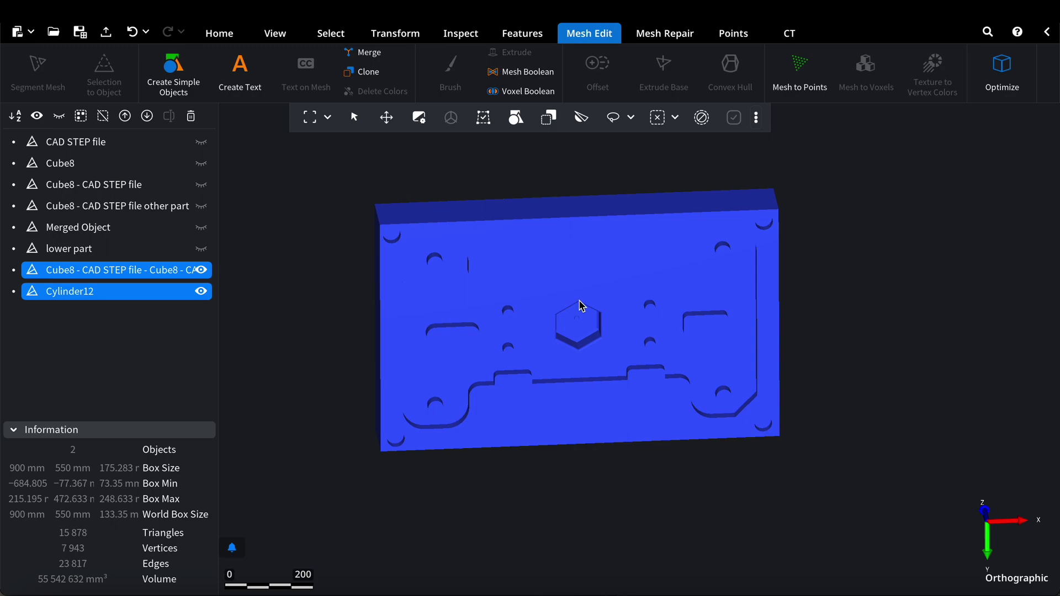
- Subtract the tapered cylinder from the upper mold half with Mesh Boolean A - B and rename the result "Upper part"
{"action": "left_click", "coordinate": [521, 71]}
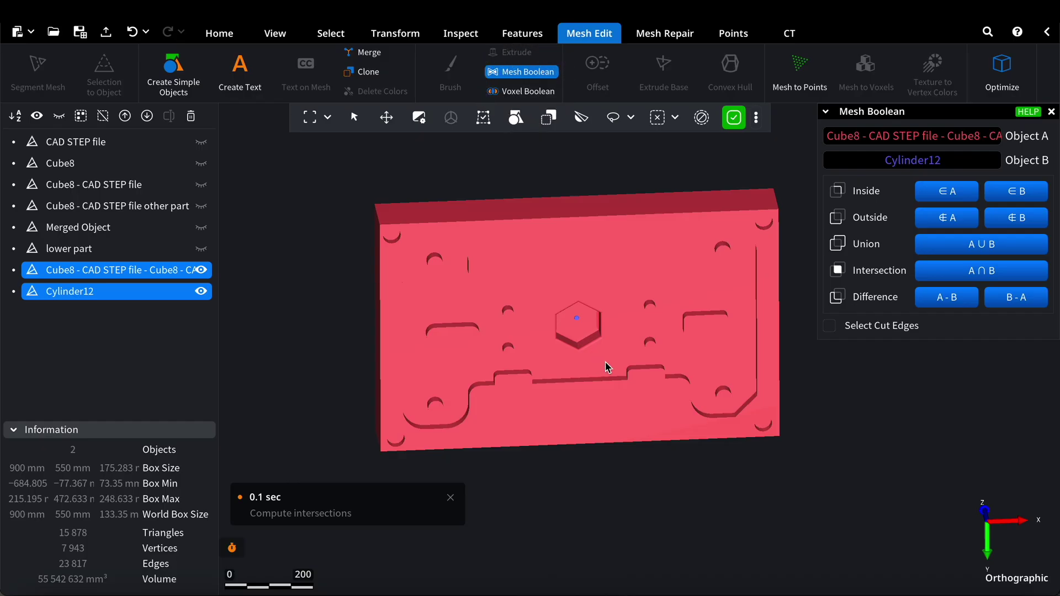
{"action": "right_click_drag", "start_coordinate": [608, 367], "coordinate": [567, 362]}
{"action": "middle_click_drag", "start_coordinate": [567, 363], "coordinate": [525, 362]}
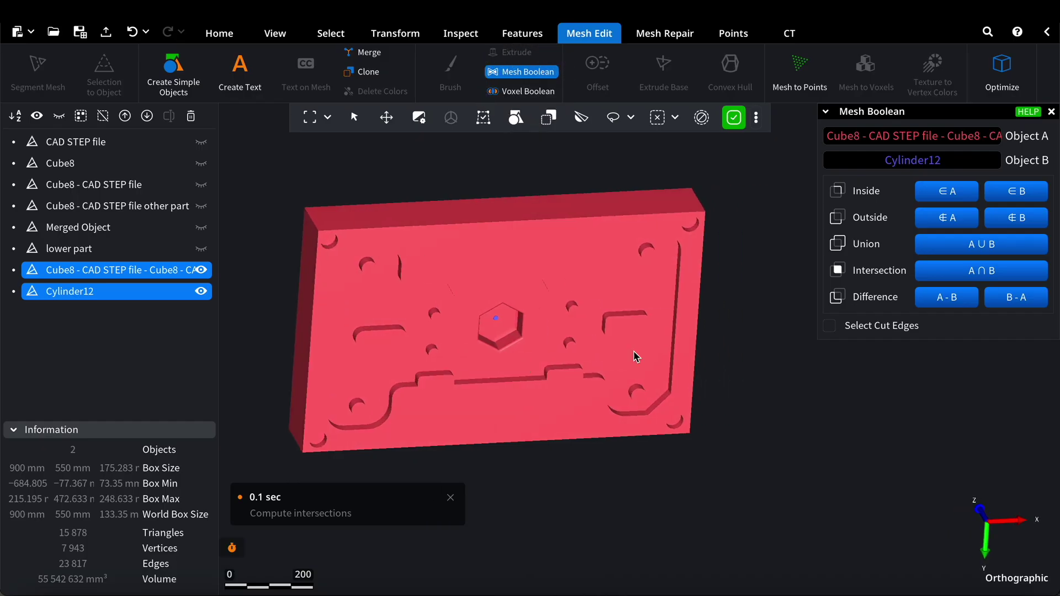
{"action": "left_click", "coordinate": [958, 300]}
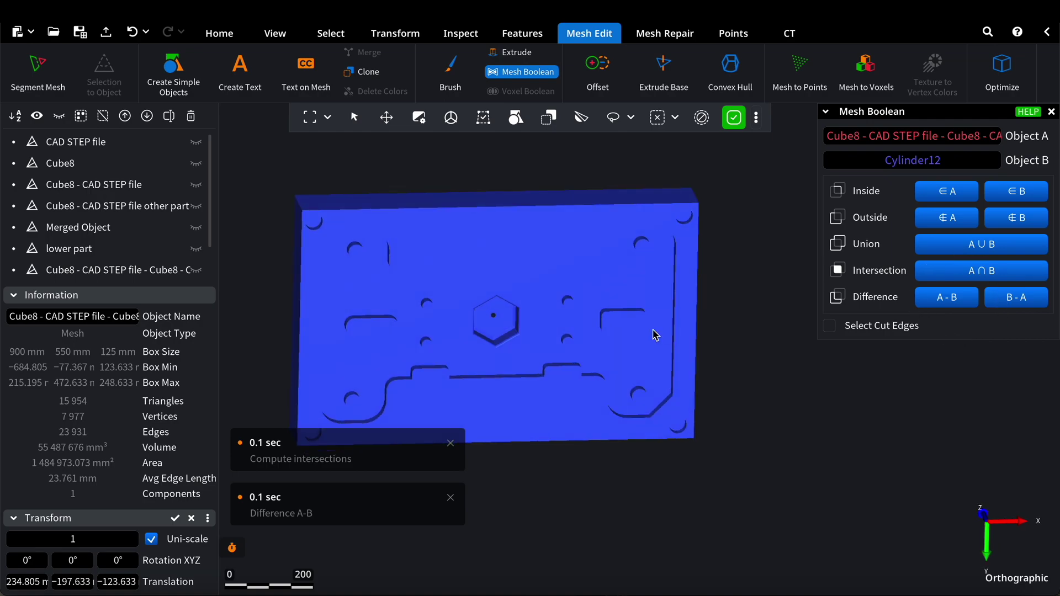
{"action": "scroll", "coordinate": [513, 318], "scroll_direction": "up", "scroll_amount": 5}
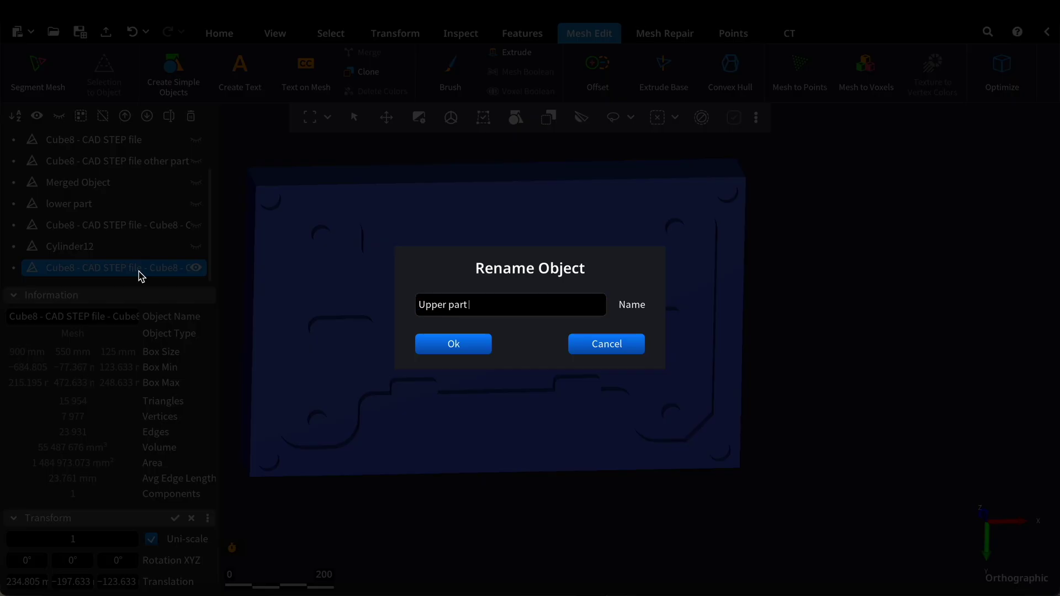
{"action": "left_click", "coordinate": [452, 344]}
- Separate the mold halves along Z, raising the upper part to a translation of about 235 mm and lowering the lower part, and apply both transforms
{"action": "left_click", "coordinate": [450, 117]}
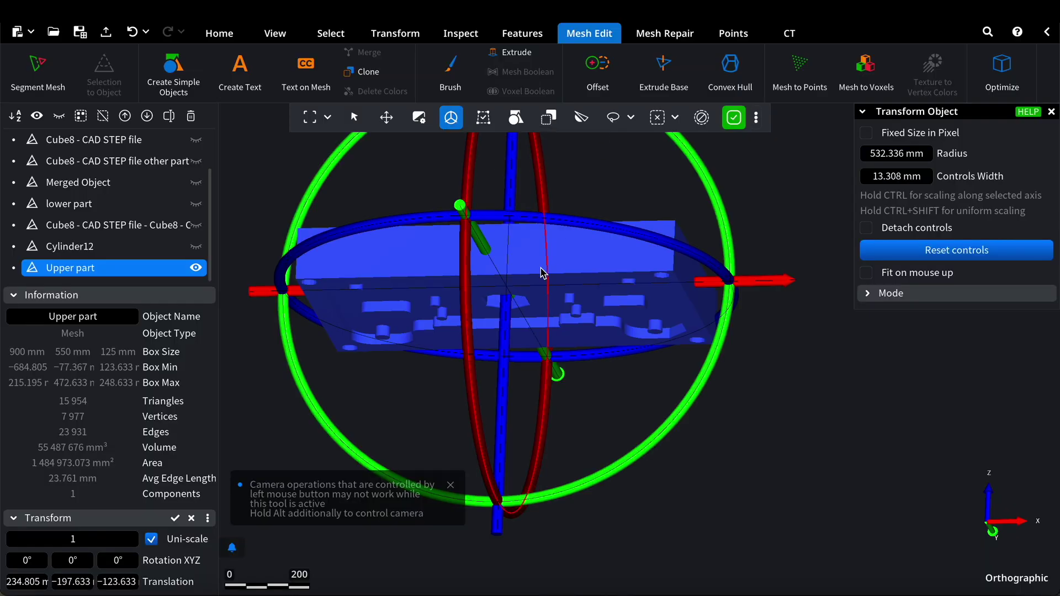
{"action": "left_click_drag", "start_coordinate": [544, 272], "coordinate": [508, 233]}
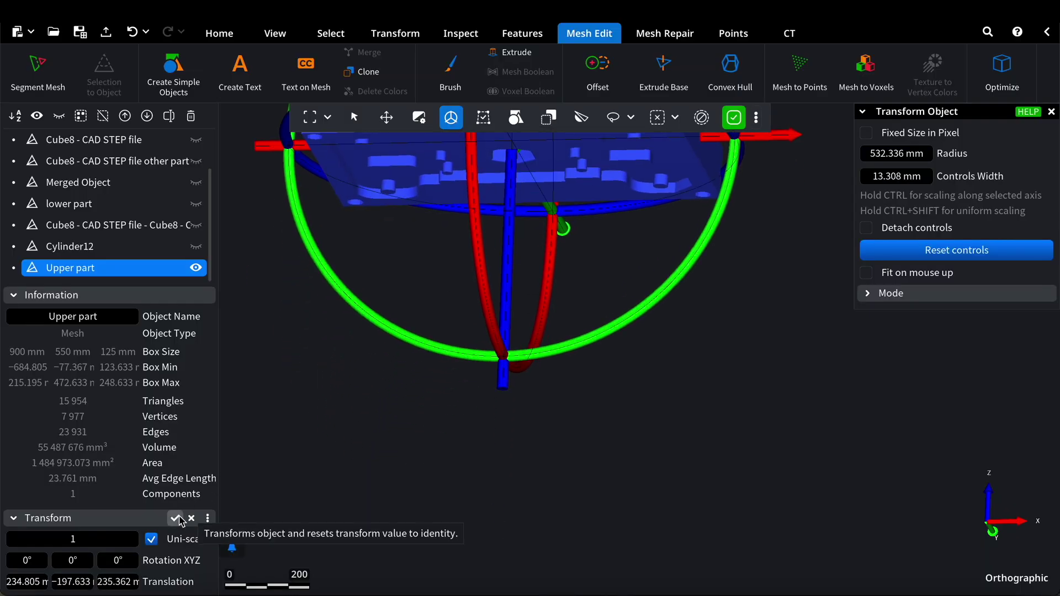
{"action": "left_click", "coordinate": [69, 203]}
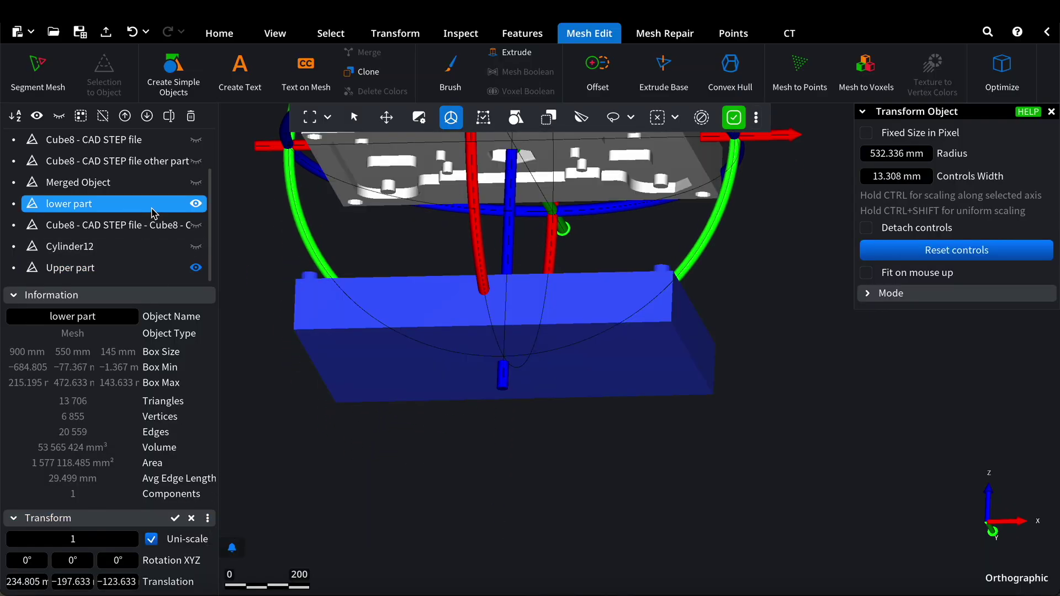
{"action": "left_click", "coordinate": [451, 117]}
{"action": "left_click", "coordinate": [451, 117]}
{"action": "left_click_drag", "start_coordinate": [503, 446], "coordinate": [497, 542]}
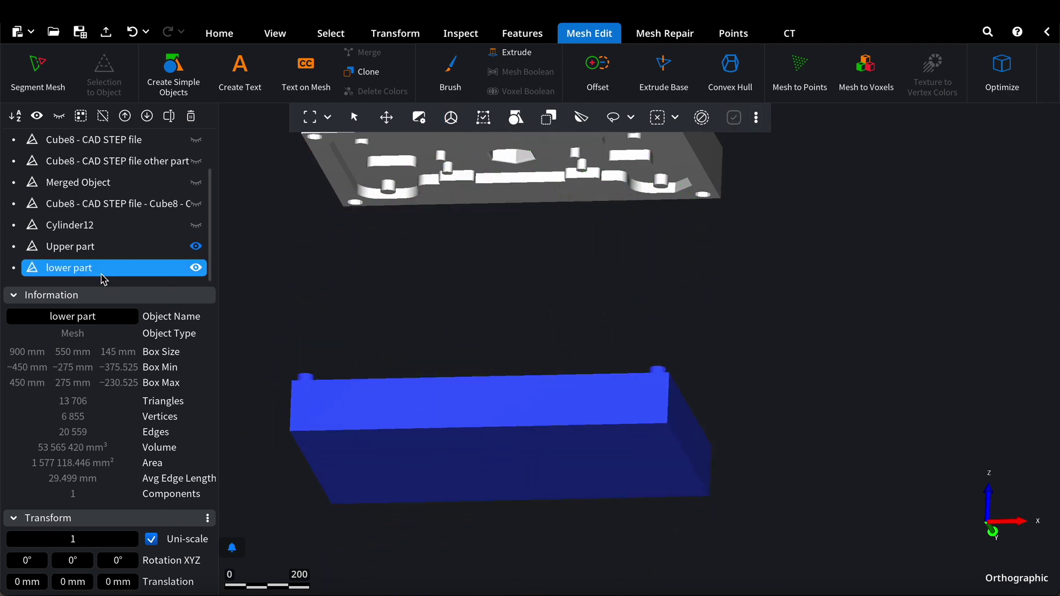
- Show the CAD STEP file, place it above the Upper part in the object list, and group it with both mold parts
{"action": "scroll", "coordinate": [88, 226], "scroll_direction": "up", "scroll_amount": 2}
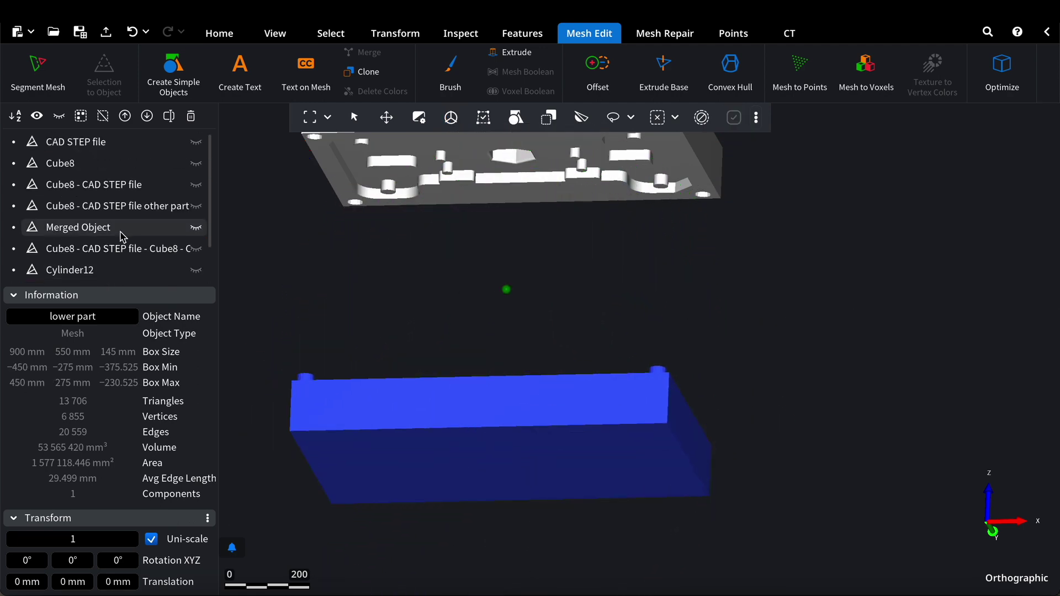
{"action": "left_click", "coordinate": [95, 146]}
{"action": "left_click_drag", "start_coordinate": [94, 147], "coordinate": [104, 244]}
{"action": "left_click", "coordinate": [144, 272], "text": "shift"}
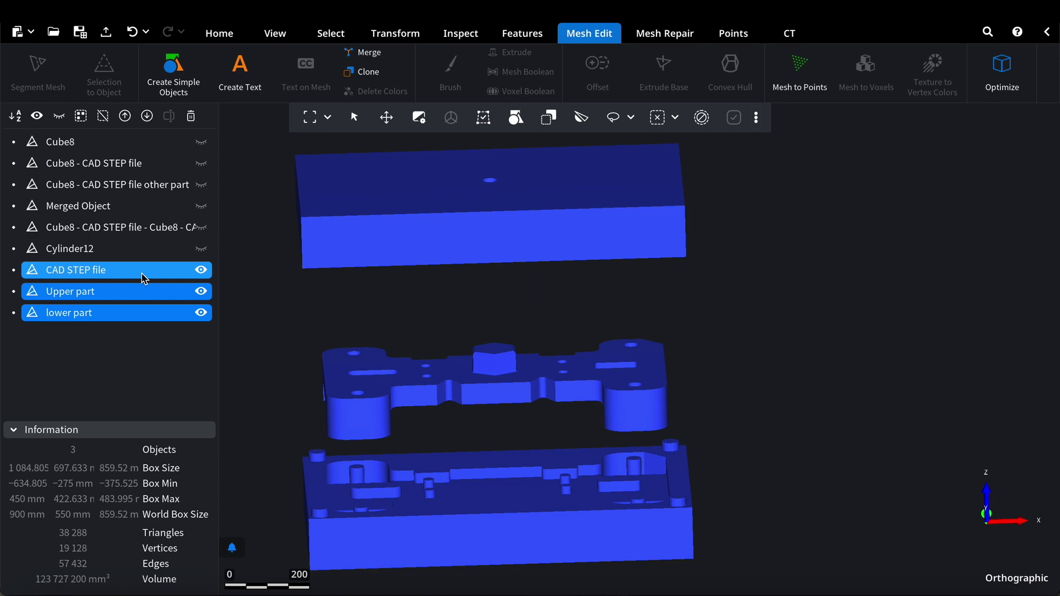
{"action": "right_click", "coordinate": [145, 277]}
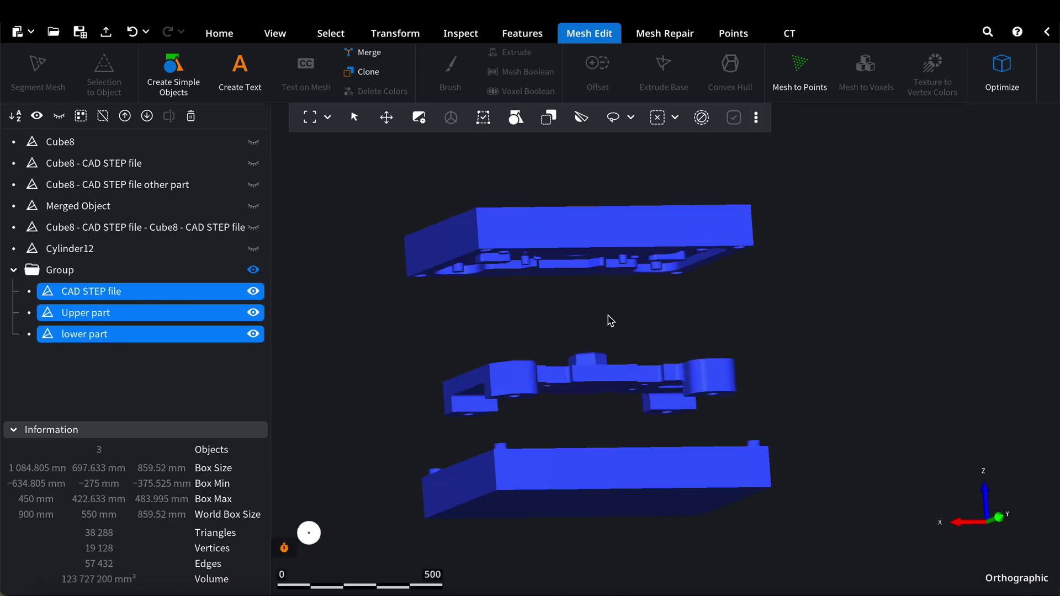
- Select the Upper part of the mold and inspect its mesh for defects with Mesh Healer
{"action": "scroll", "coordinate": [608, 315], "scroll_direction": "down", "scroll_amount": 3}
{"action": "scroll", "coordinate": [608, 315], "scroll_direction": "up", "scroll_amount": 2}
{"action": "scroll", "coordinate": [608, 316], "scroll_direction": "up", "scroll_amount": 3}
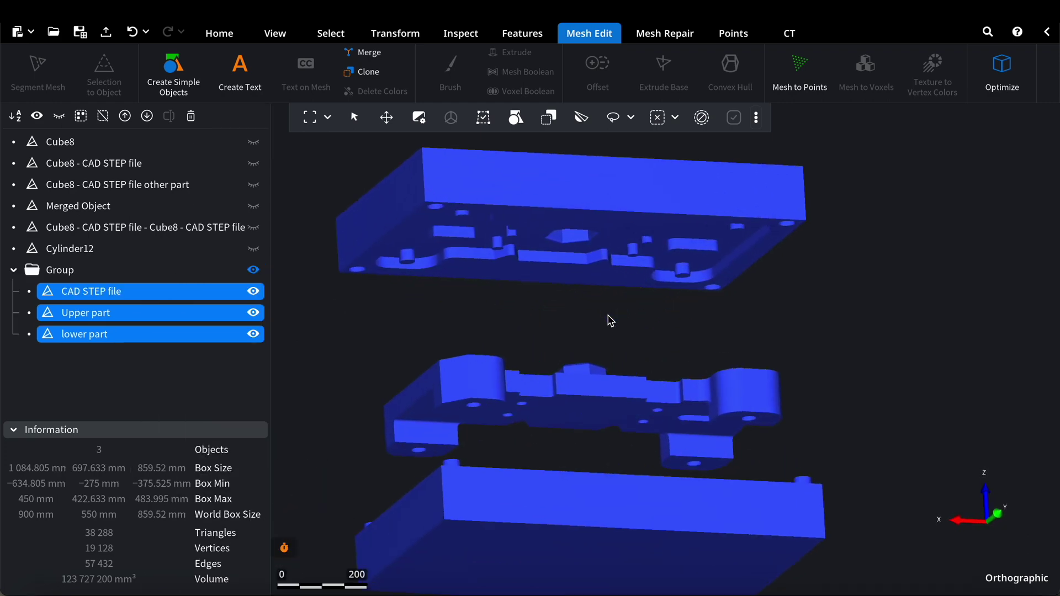
{"action": "scroll", "coordinate": [568, 364], "scroll_direction": "down", "scroll_amount": 3}
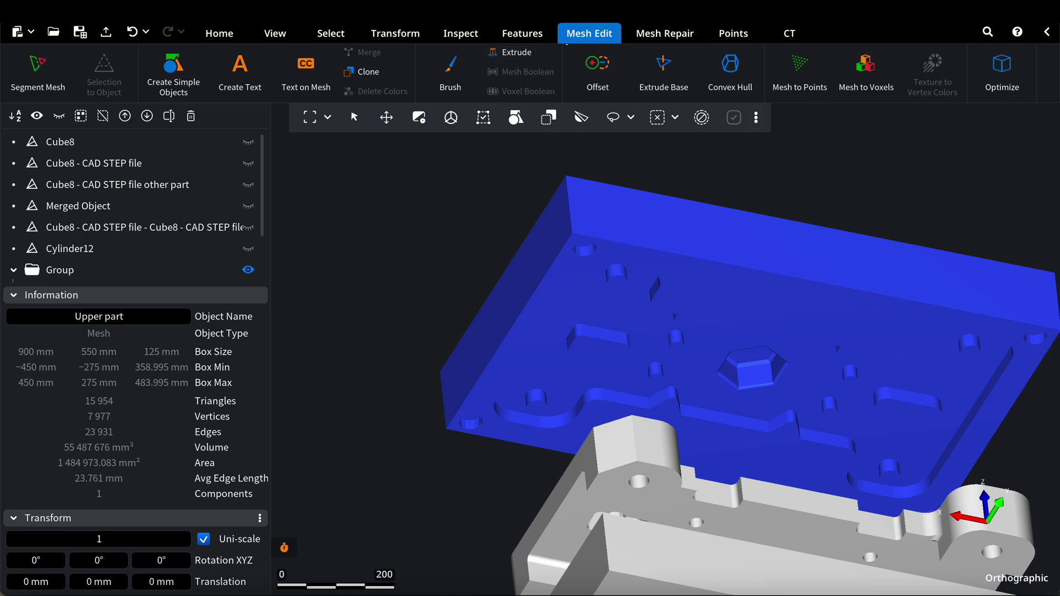
{"action": "left_click", "coordinate": [664, 33]}
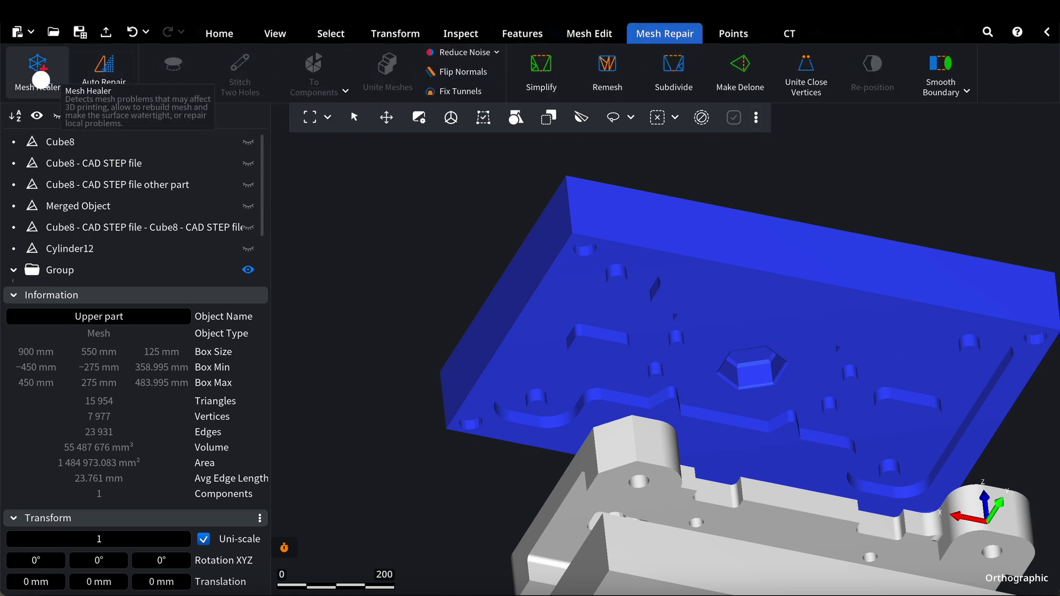
{"action": "left_click", "coordinate": [41, 80]}
{"action": "middle_click_drag", "start_coordinate": [518, 303], "coordinate": [398, 274]}
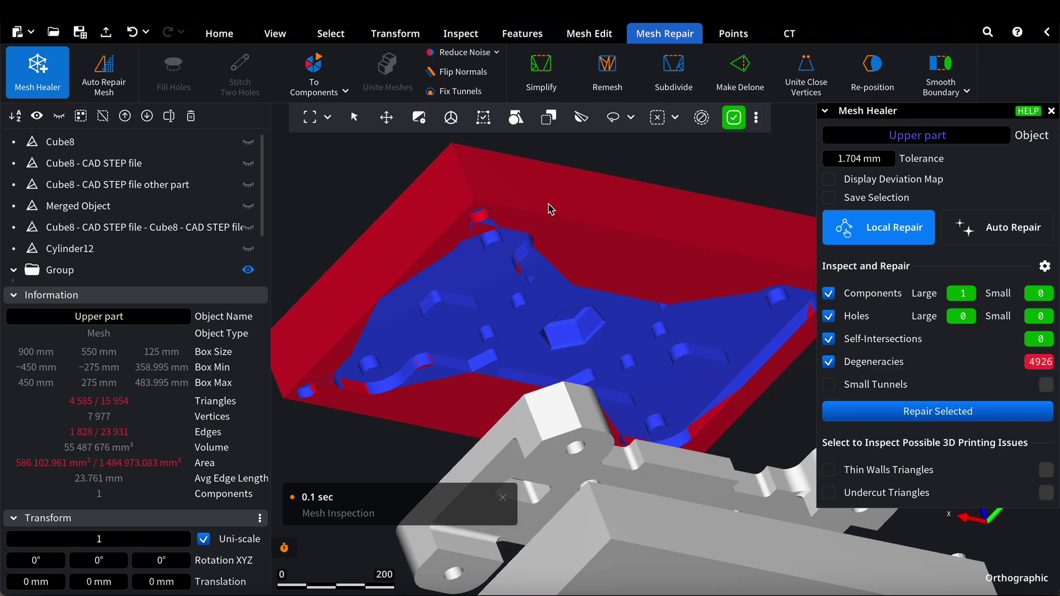
- Check the degenerate triangles around the Upper part's corner pin hole and fix them with Local Repair
{"action": "scroll", "coordinate": [485, 216], "scroll_direction": "up", "scroll_amount": 5}
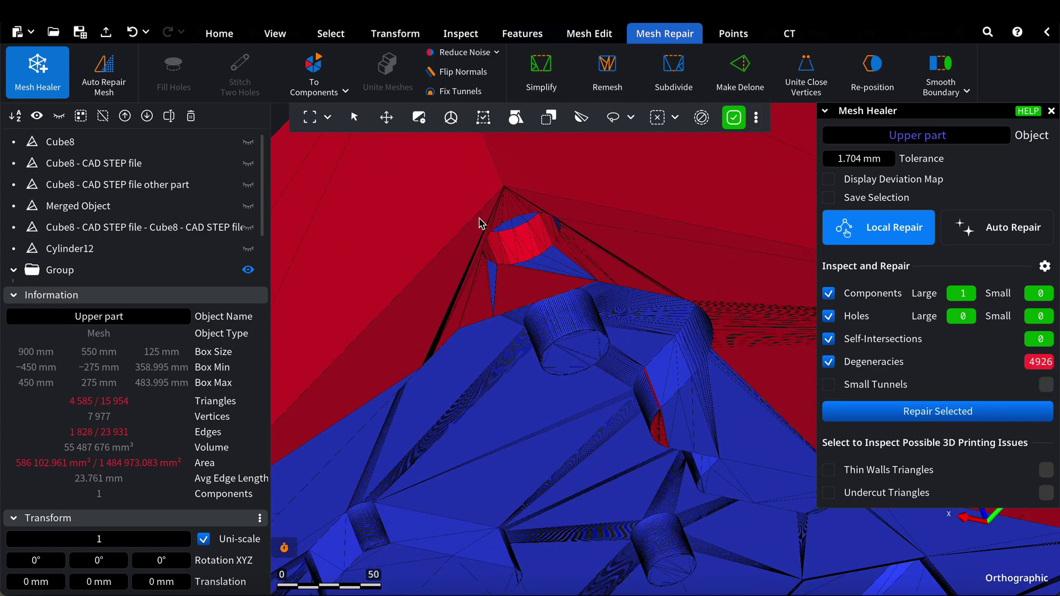
{"action": "scroll", "coordinate": [504, 204], "scroll_direction": "up", "scroll_amount": 4}
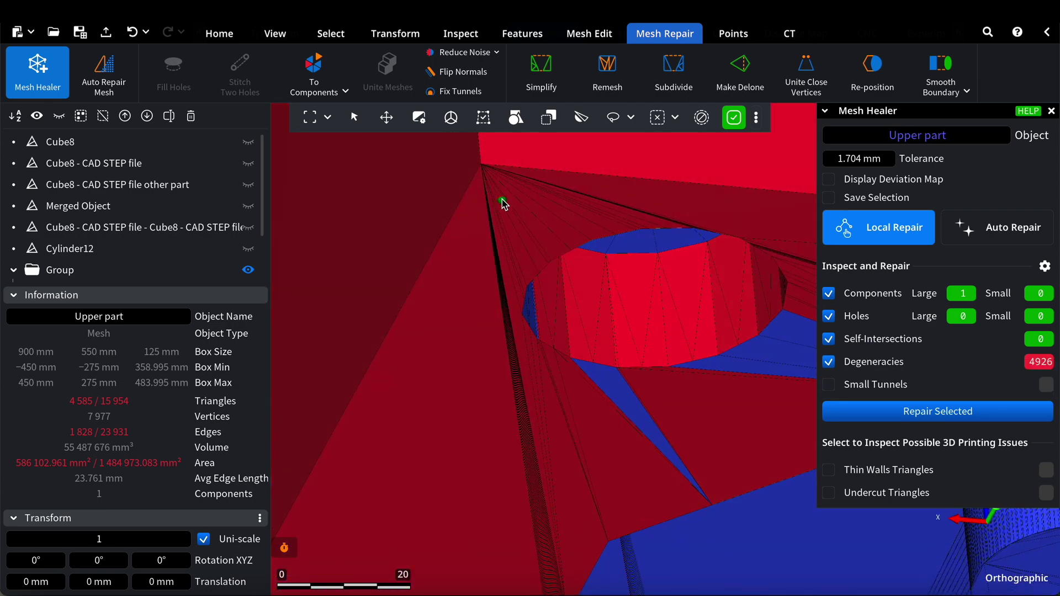
{"action": "scroll", "coordinate": [515, 233], "scroll_direction": "up", "scroll_amount": 3}
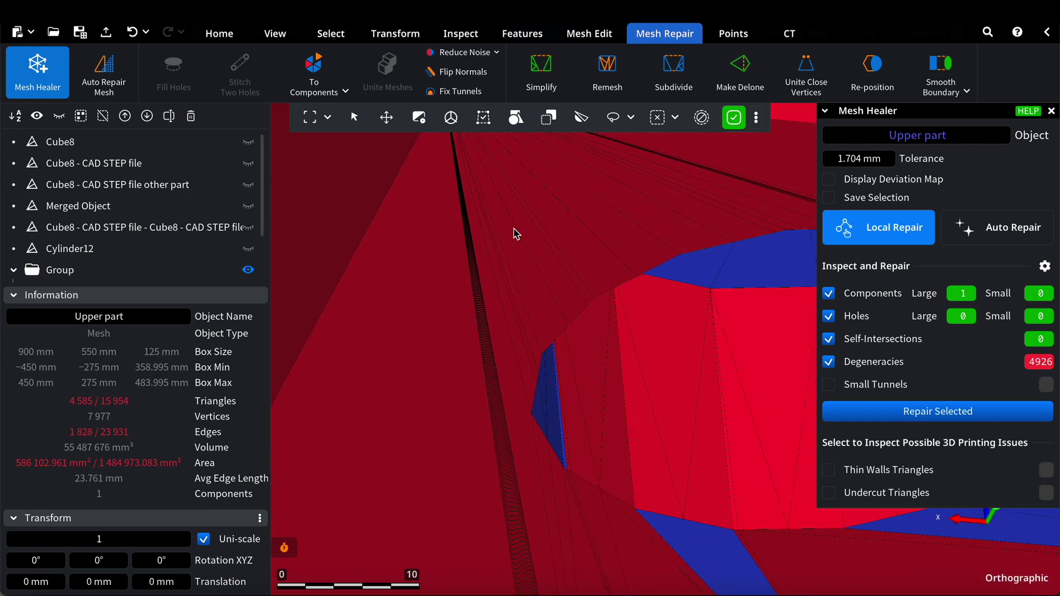
{"action": "scroll", "coordinate": [515, 234], "scroll_direction": "down", "scroll_amount": 6}
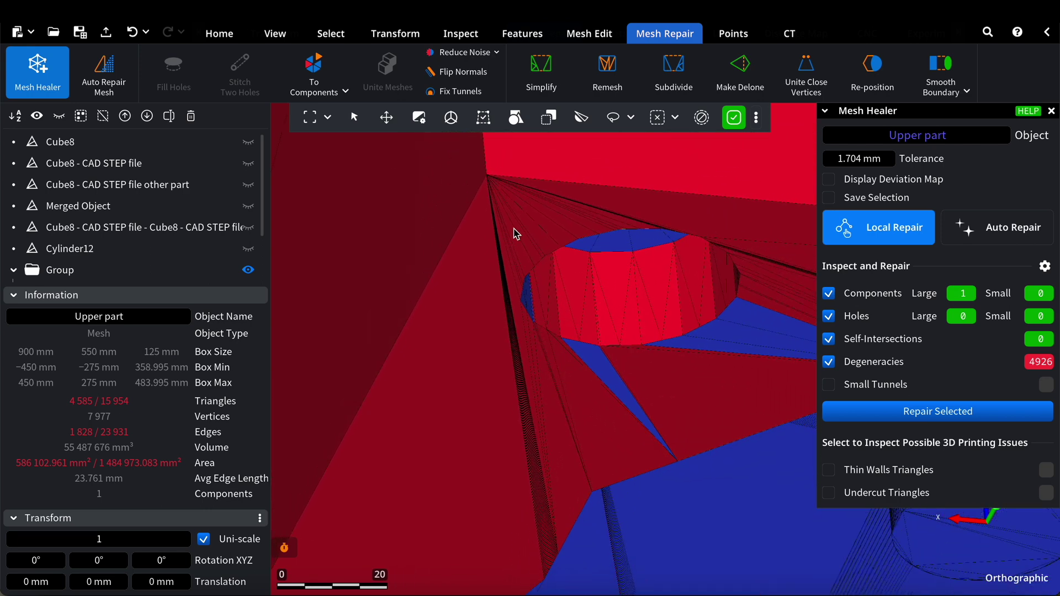
{"action": "scroll", "coordinate": [515, 234], "scroll_direction": "up", "scroll_amount": 2}
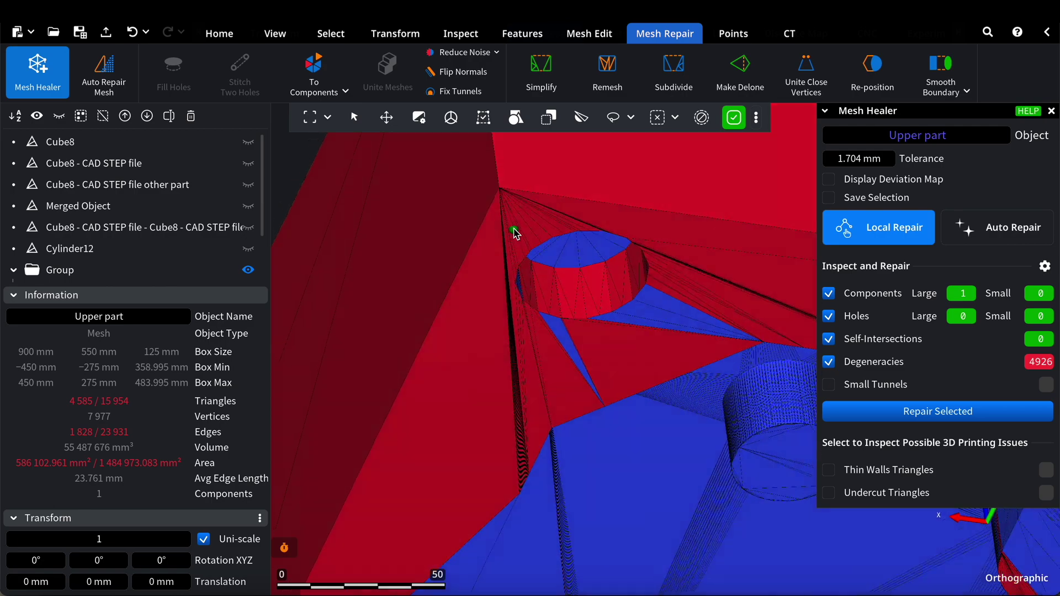
{"action": "left_click", "coordinate": [937, 411]}
{"action": "scroll", "coordinate": [627, 343], "scroll_direction": "down", "scroll_amount": 3}
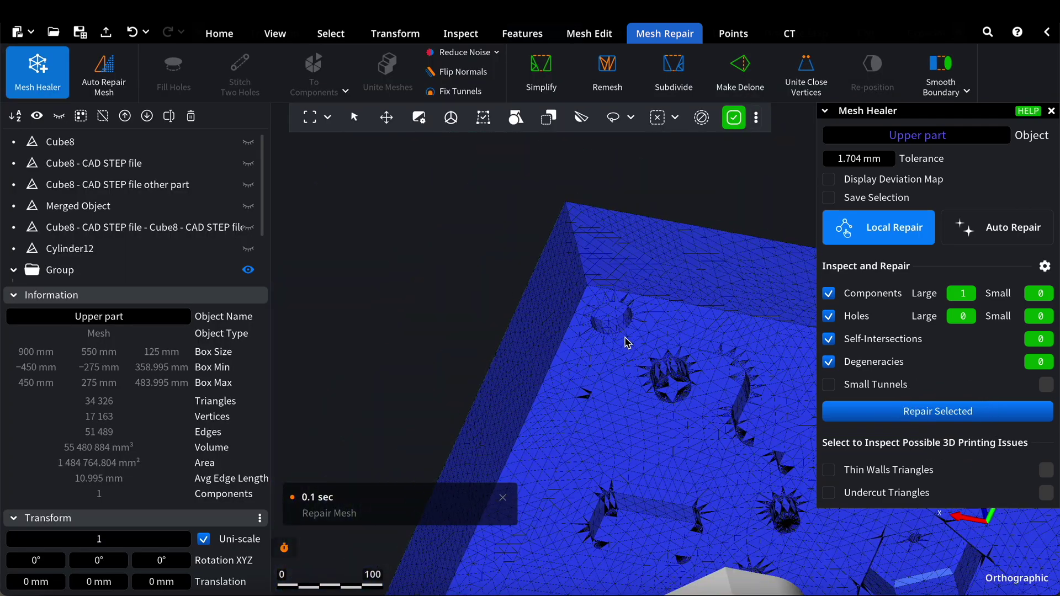
- Inspect the lower part with Mesh Healer, fix its degeneracies around the alignment pin with Local Repair, and close the tool
{"action": "scroll", "coordinate": [627, 342], "scroll_direction": "down", "scroll_amount": 2}
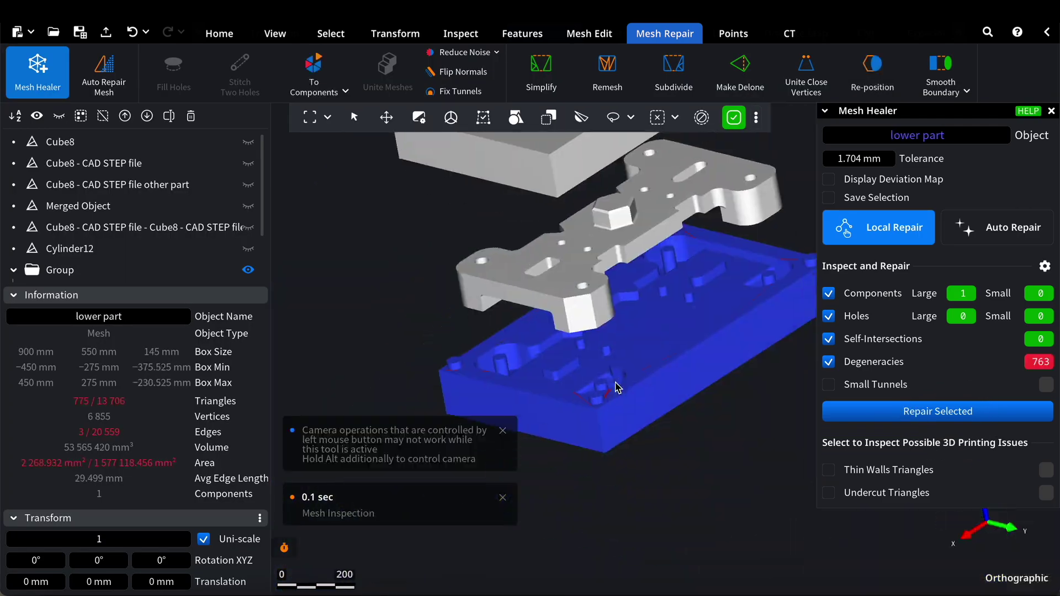
{"action": "scroll", "coordinate": [601, 409], "scroll_direction": "up", "scroll_amount": 5}
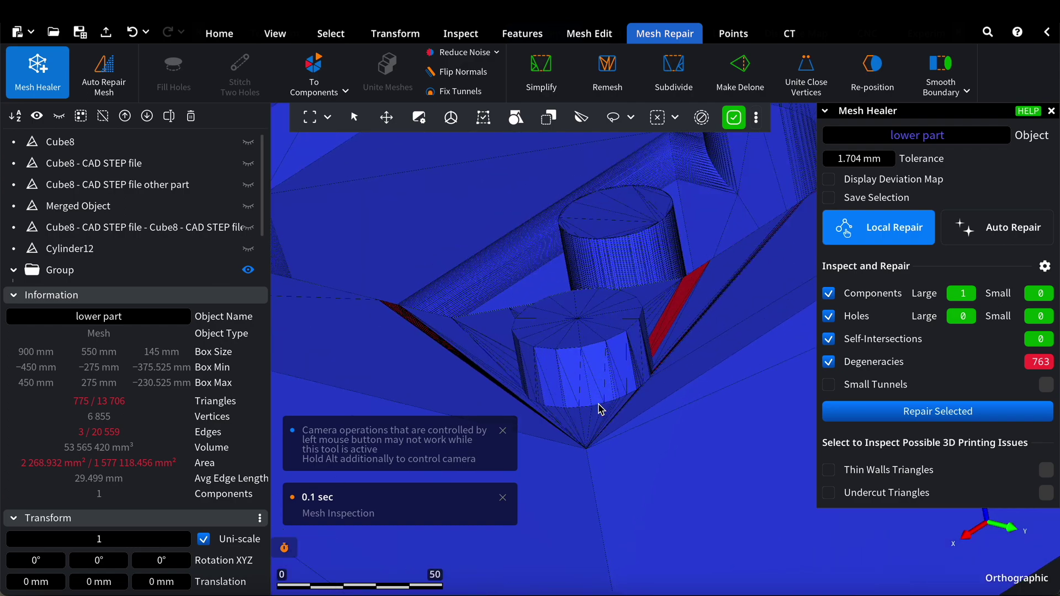
{"action": "scroll", "coordinate": [601, 409], "scroll_direction": "up", "scroll_amount": 2}
{"action": "left_click", "coordinate": [878, 415]}
{"action": "scroll", "coordinate": [610, 331], "scroll_direction": "up", "scroll_amount": 3}
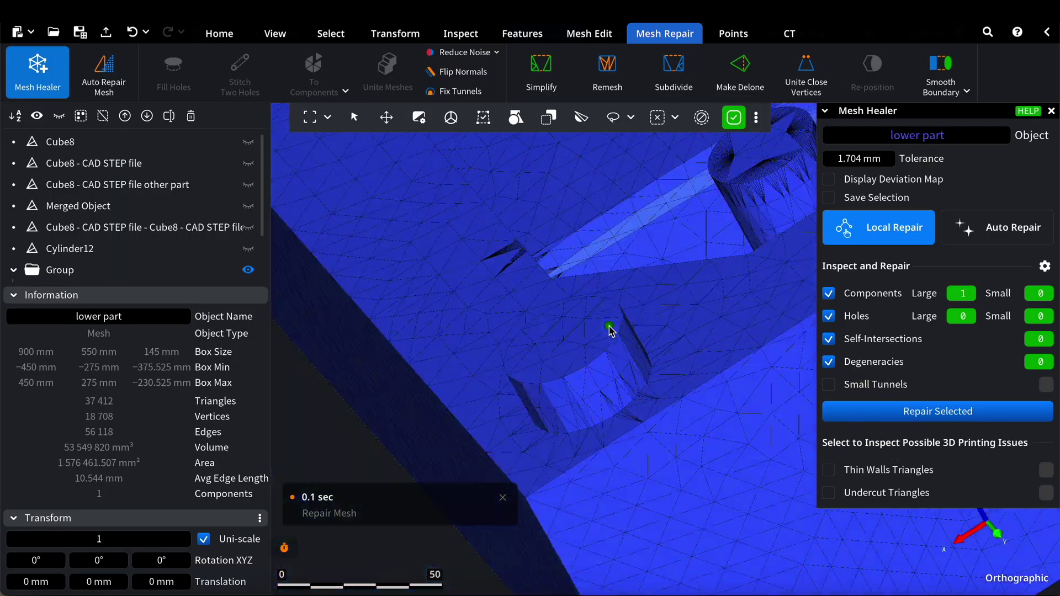
{"action": "scroll", "coordinate": [610, 330], "scroll_direction": "down", "scroll_amount": 4}
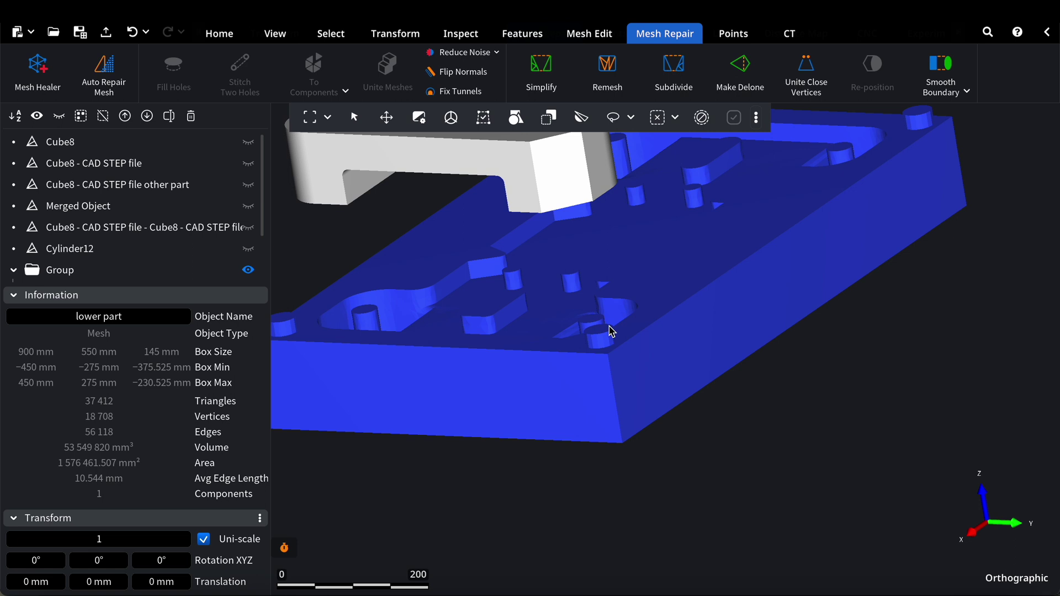
{"action": "scroll", "coordinate": [611, 331], "scroll_direction": "down", "scroll_amount": 5}
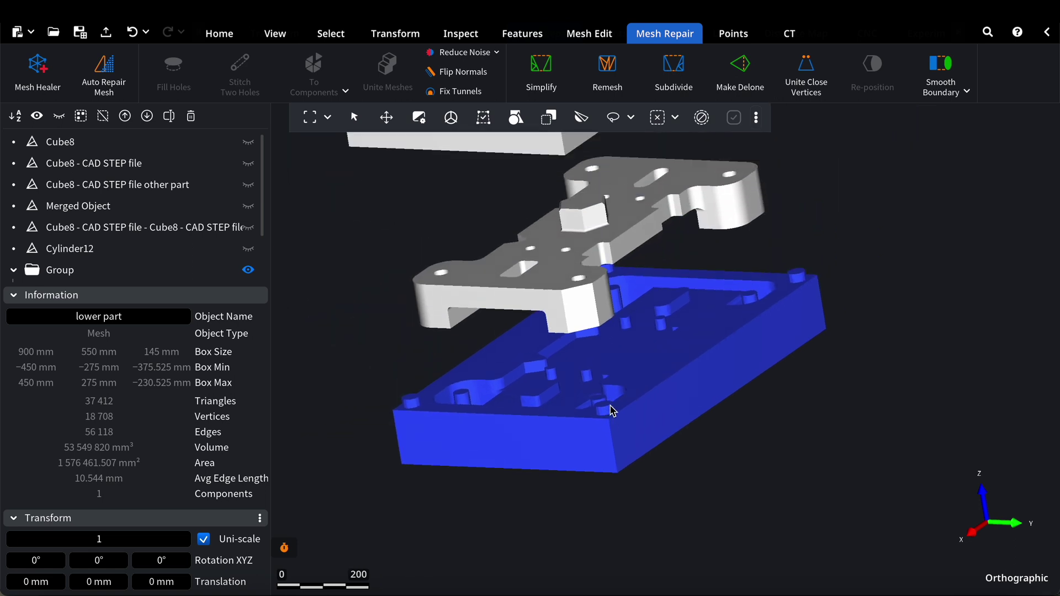
{"action": "middle_click_drag", "start_coordinate": [612, 411], "coordinate": [612, 469]}
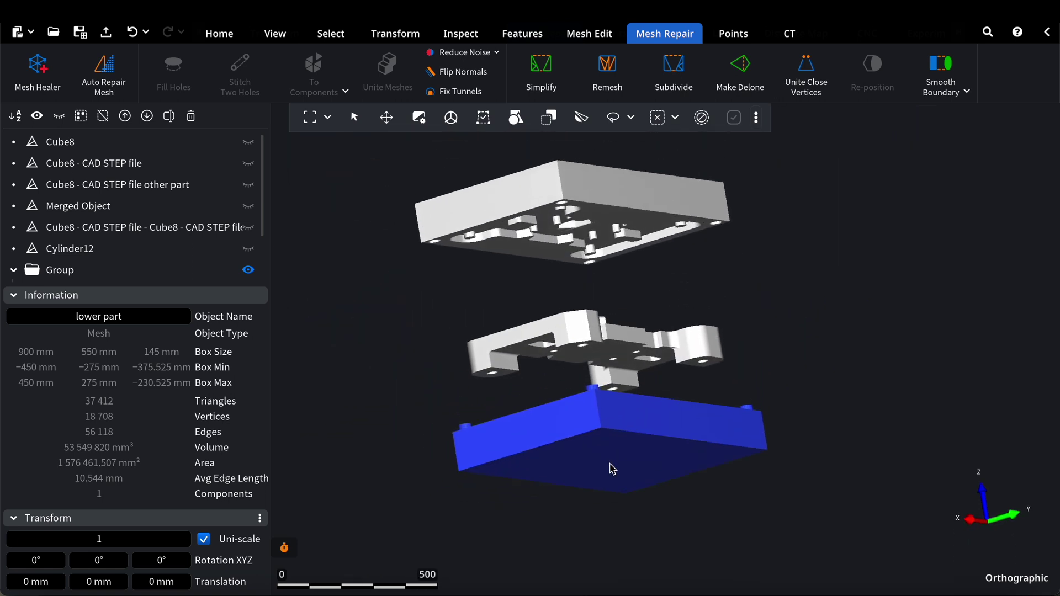